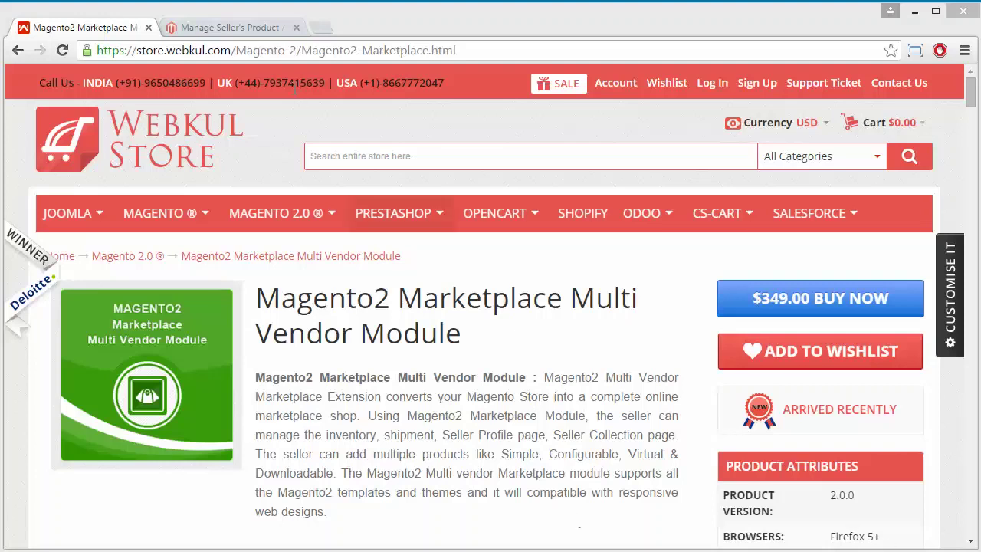
# - In the admin tab, open Marketplace Management > Manage Seller to list the 7 sellers
pyautogui.click(228, 25)
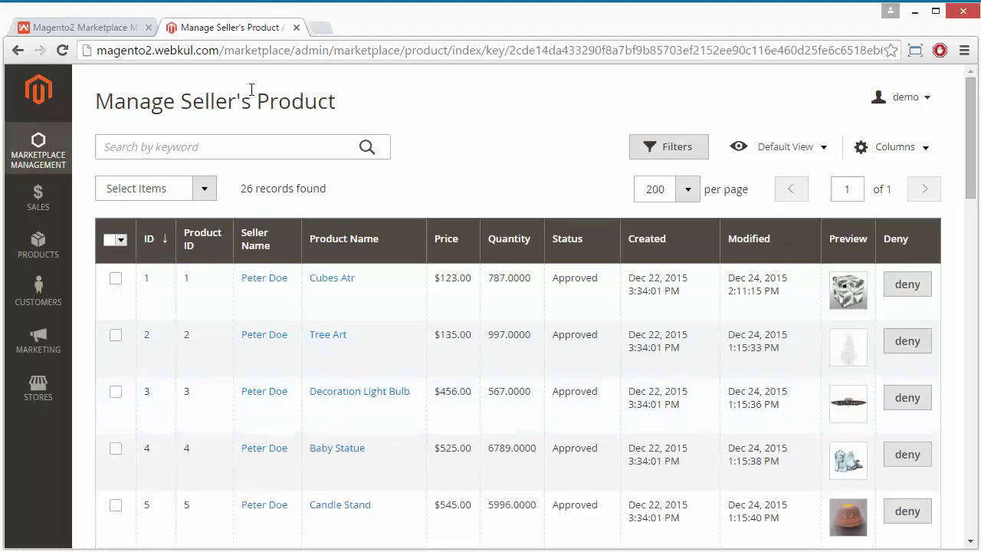
pyautogui.click(31, 144)
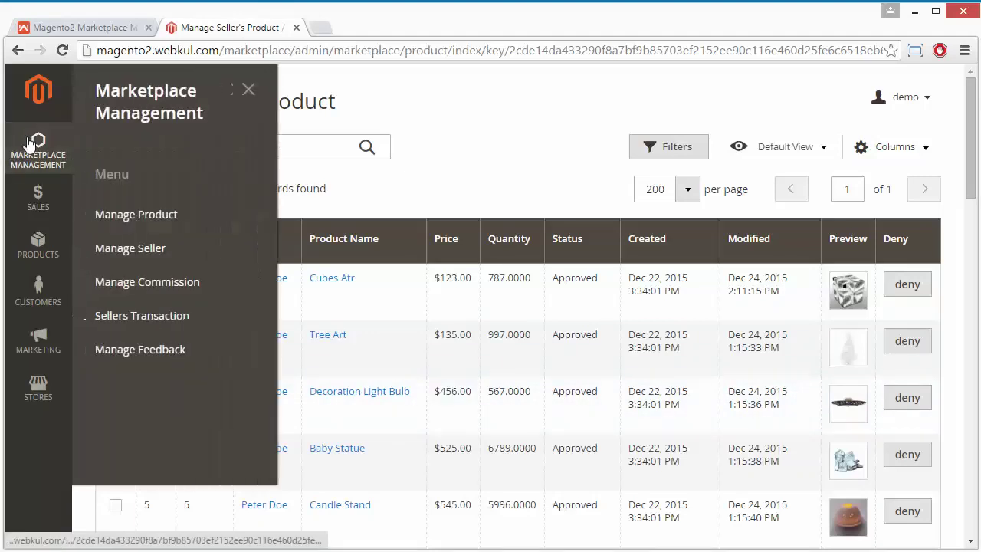
pyautogui.click(159, 250)
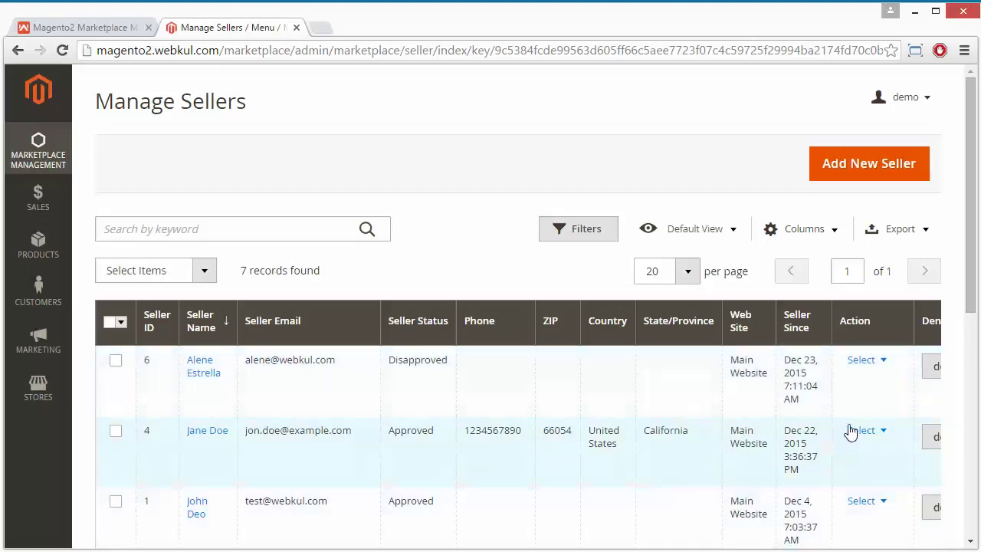
pyautogui.click(891, 367)
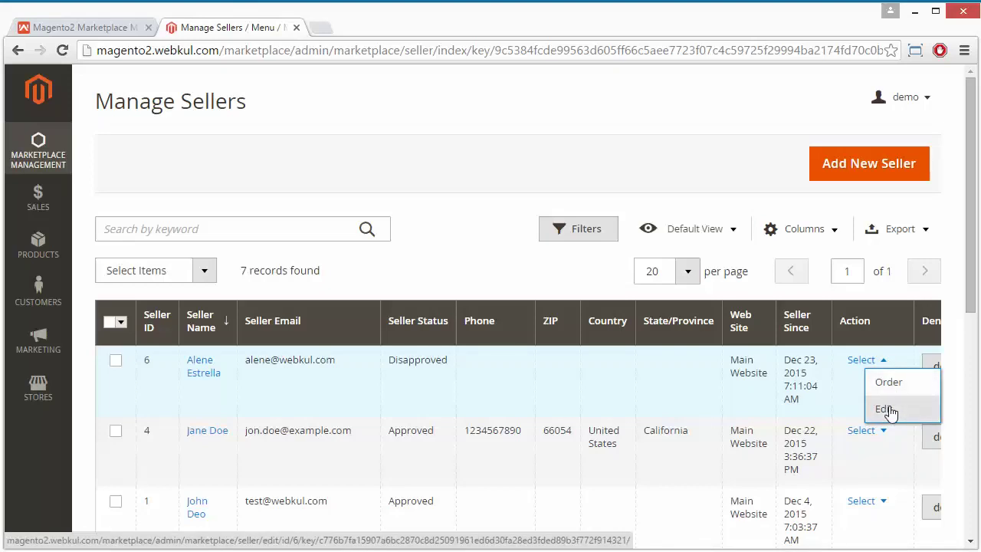
pyautogui.click(687, 378)
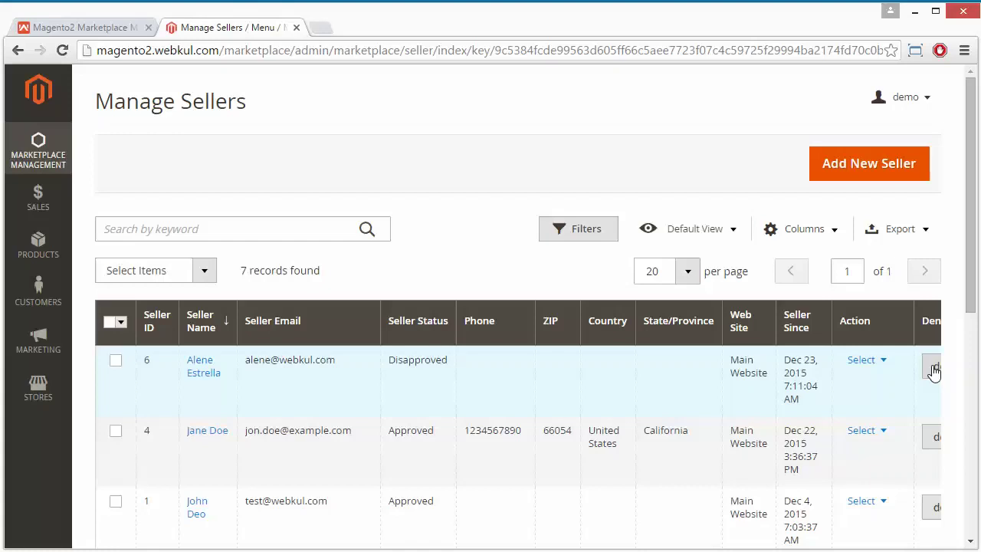
pyautogui.scroll(-1, 567, 400)
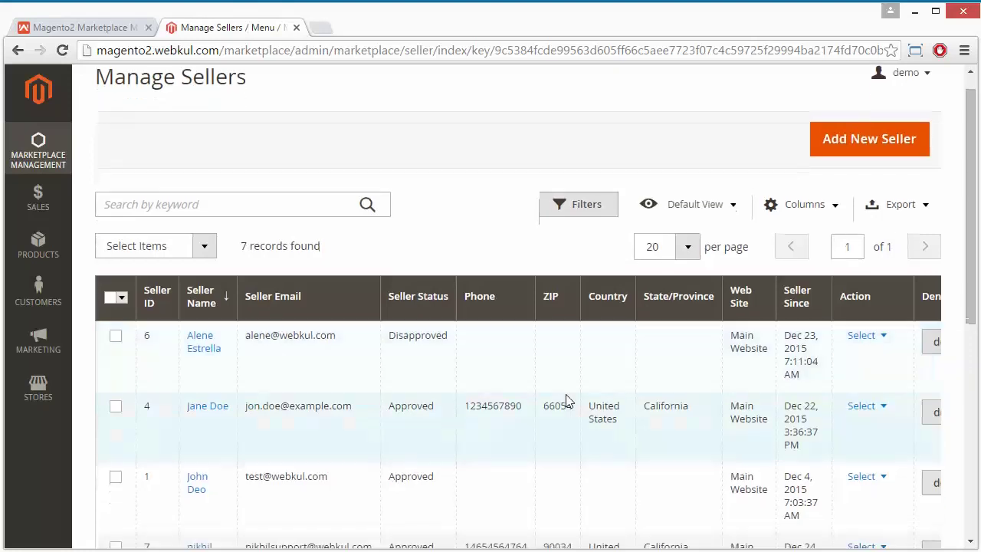
pyautogui.scroll(1, 567, 400)
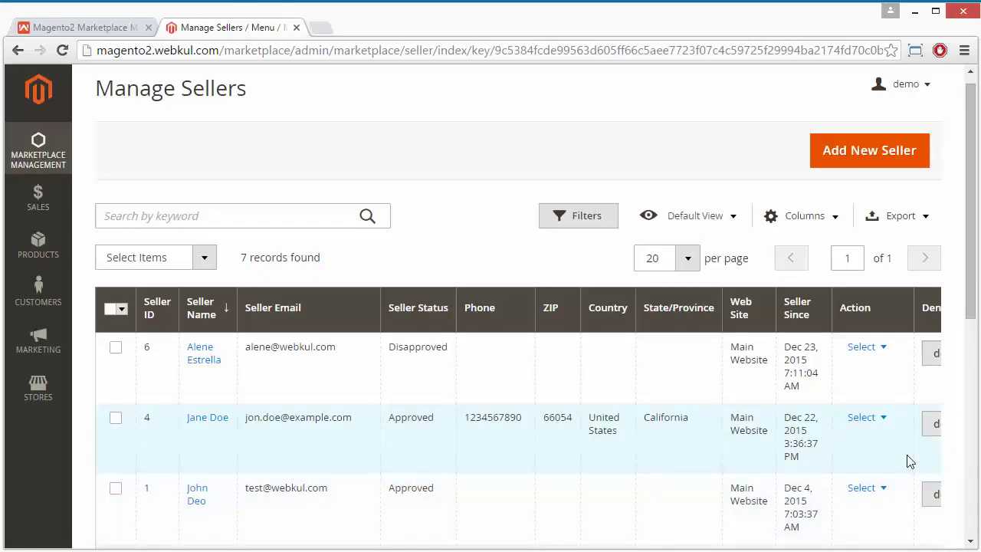
# - Open the second seller's orders from its Action dropdown, showing three order 000000016 stiletto items
pyautogui.click(885, 424)
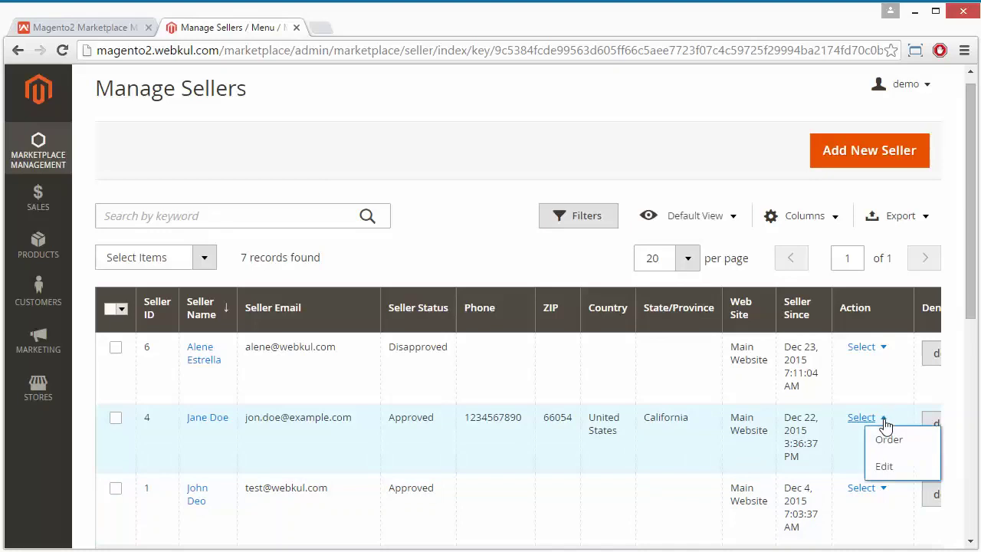
pyautogui.click(888, 450)
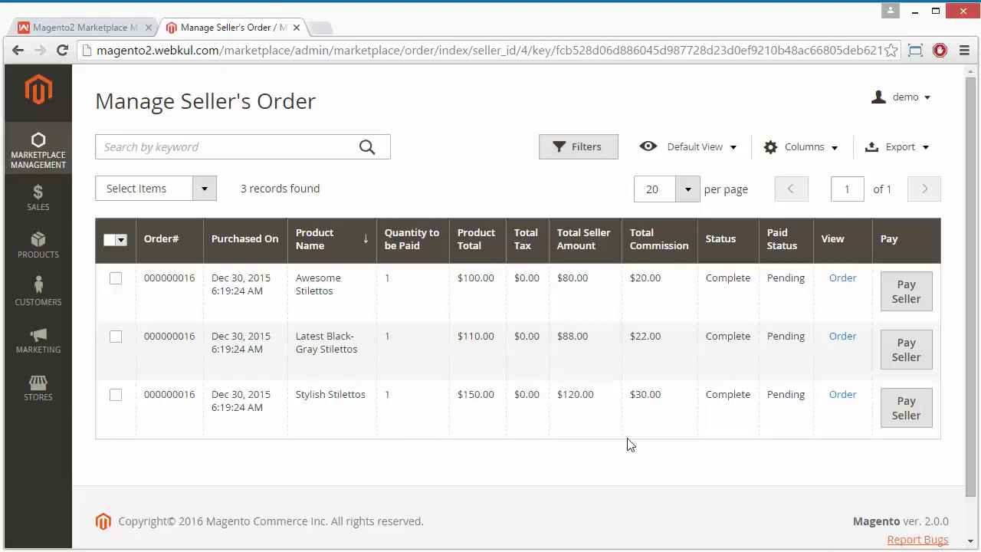
pyautogui.scroll(-1, 629, 438)
pyautogui.scroll(1, 628, 438)
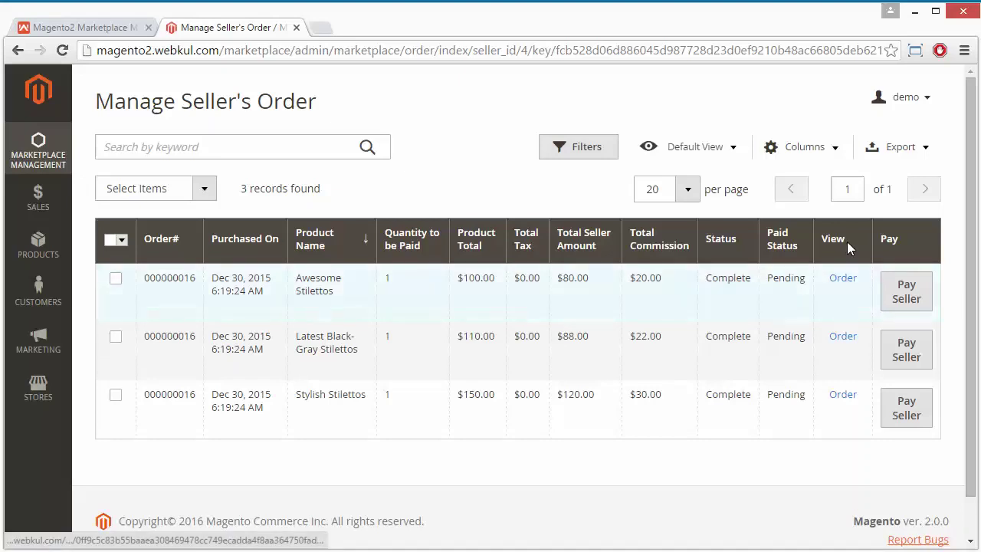
# - Review order 000000016 for Awesome Stilettos ($375.00 grand total), then go back to the Orders grid
pyautogui.click(842, 280)
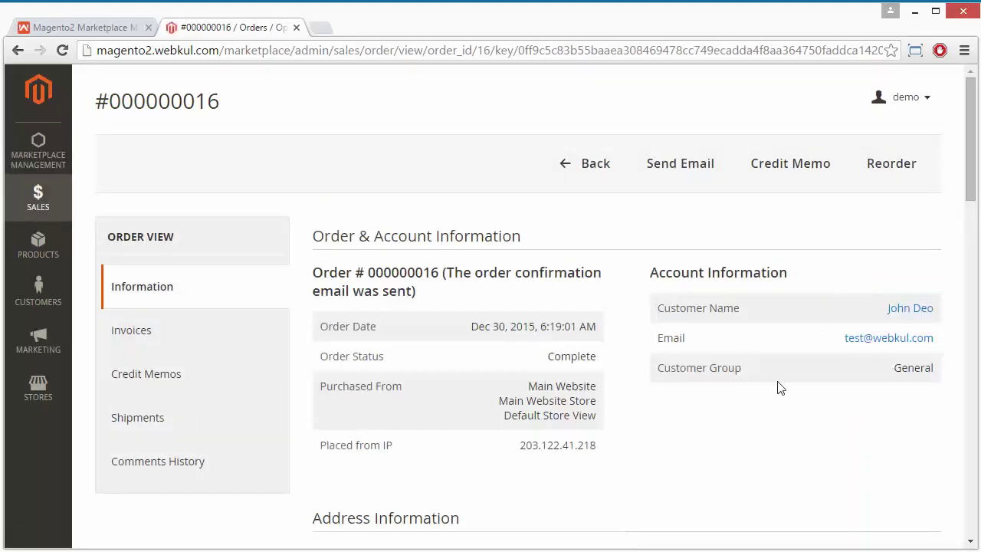
pyautogui.scroll(-1, 777, 389)
pyautogui.scroll(-2, 777, 389)
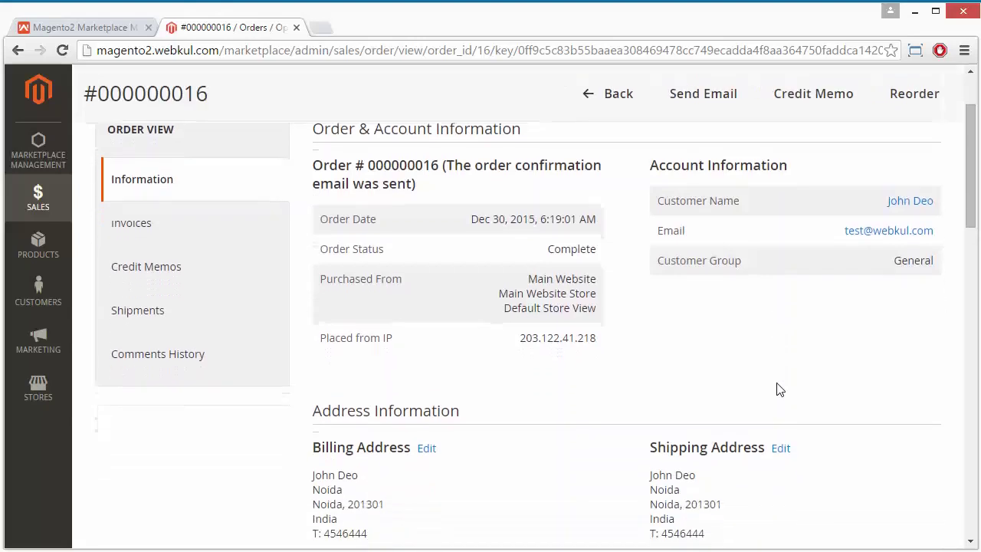
pyautogui.scroll(-3, 777, 389)
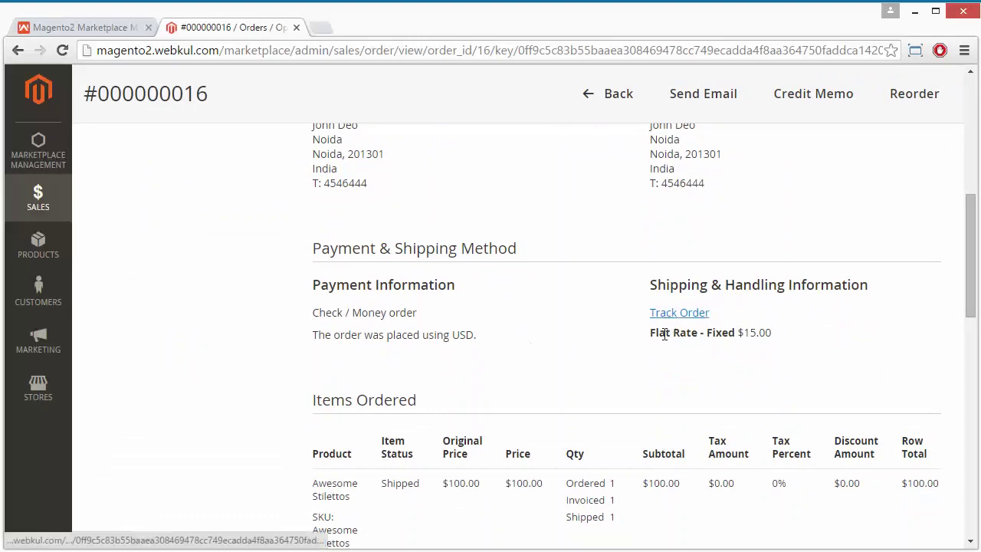
pyautogui.scroll(-2, 611, 409)
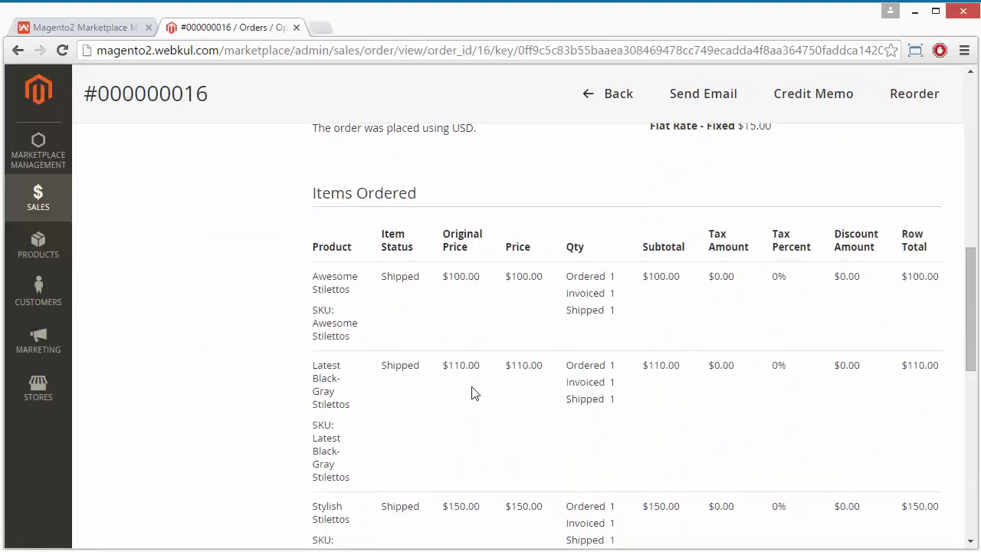
pyautogui.scroll(-5, 473, 393)
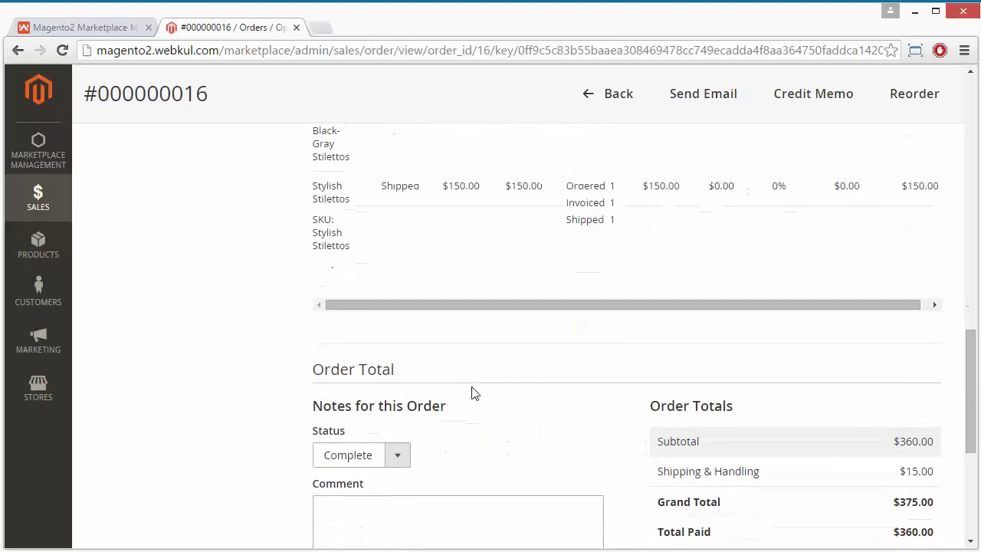
pyautogui.scroll(-3, 474, 392)
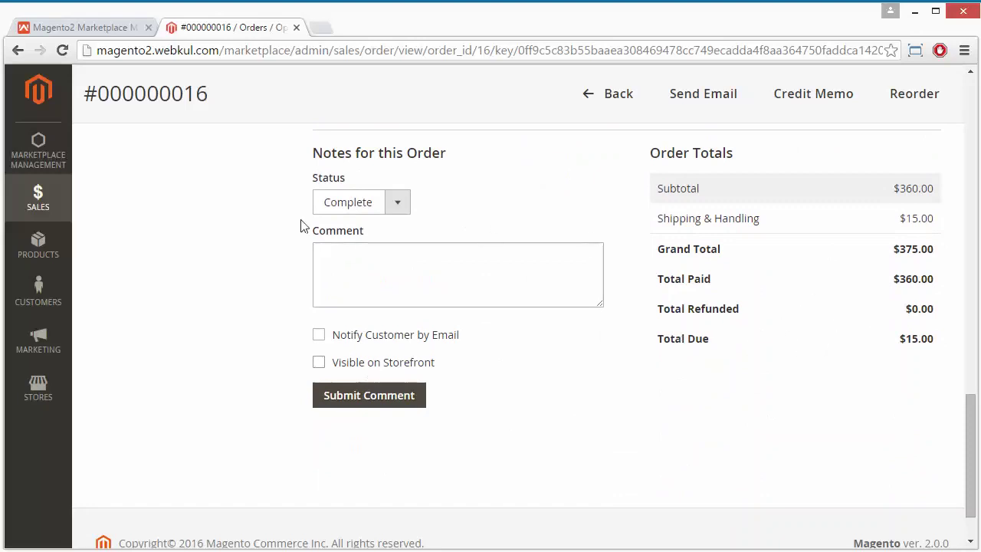
pyautogui.scroll(5, 257, 194)
pyautogui.scroll(8, 258, 194)
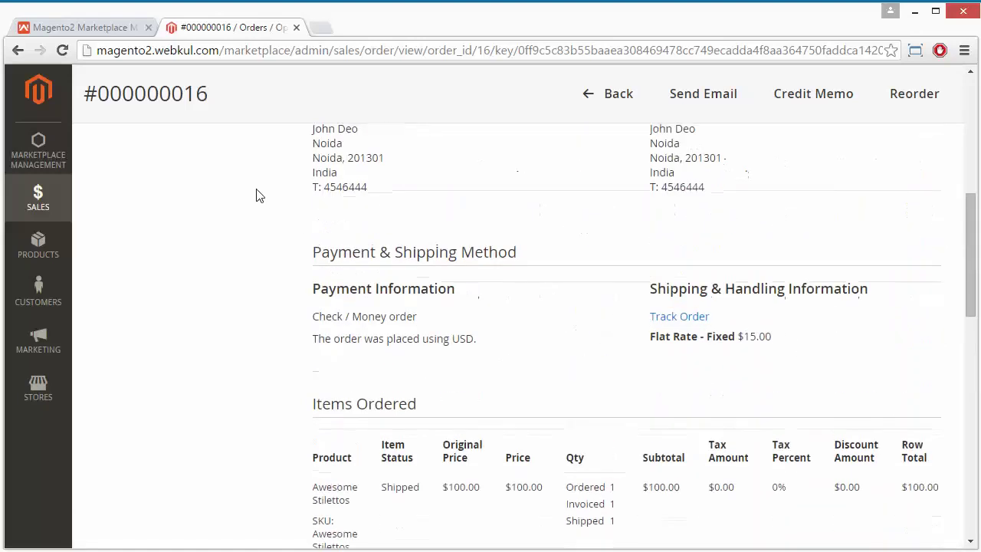
pyautogui.scroll(3, 257, 197)
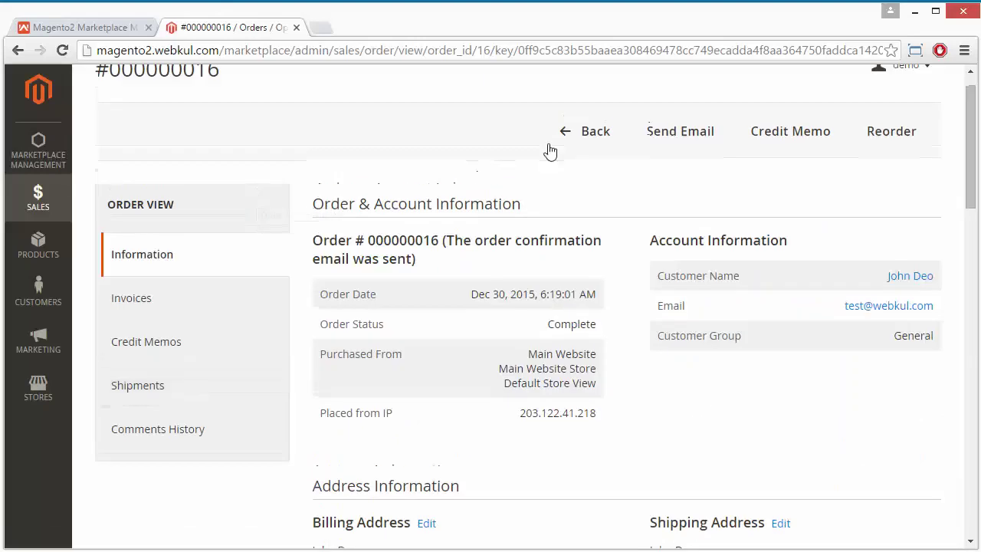
pyautogui.moveTo(580, 138); pyautogui.dragTo(588, 144)
pyautogui.click(589, 143)
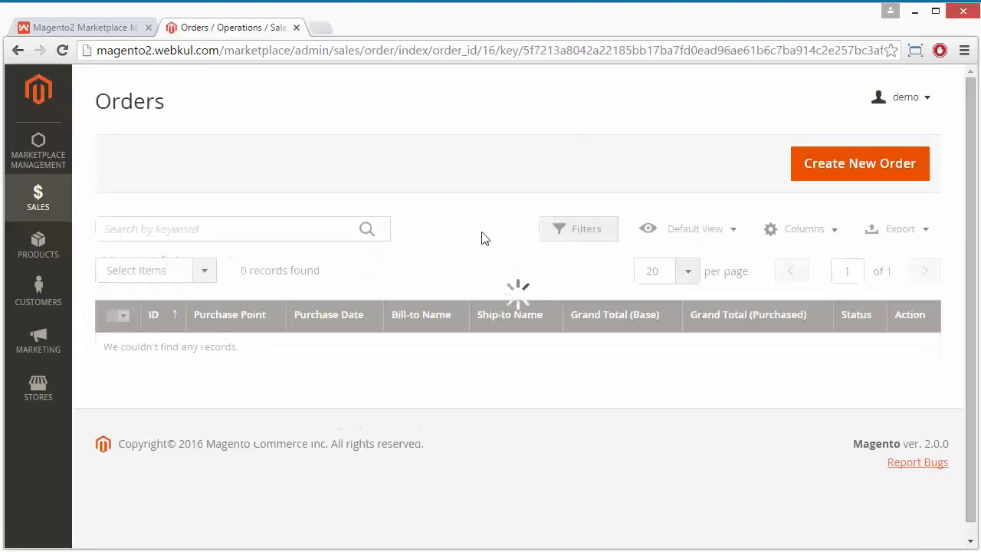
# - Return to the Manage Seller's Order grid with the three payment-pending stiletto items
pyautogui.scroll(-2, 708, 368)
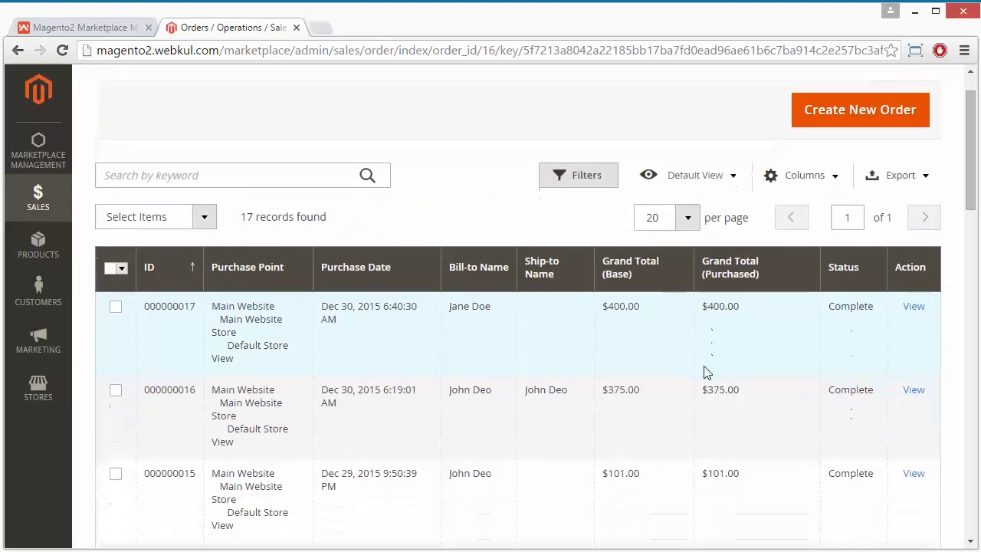
pyautogui.scroll(2, 706, 372)
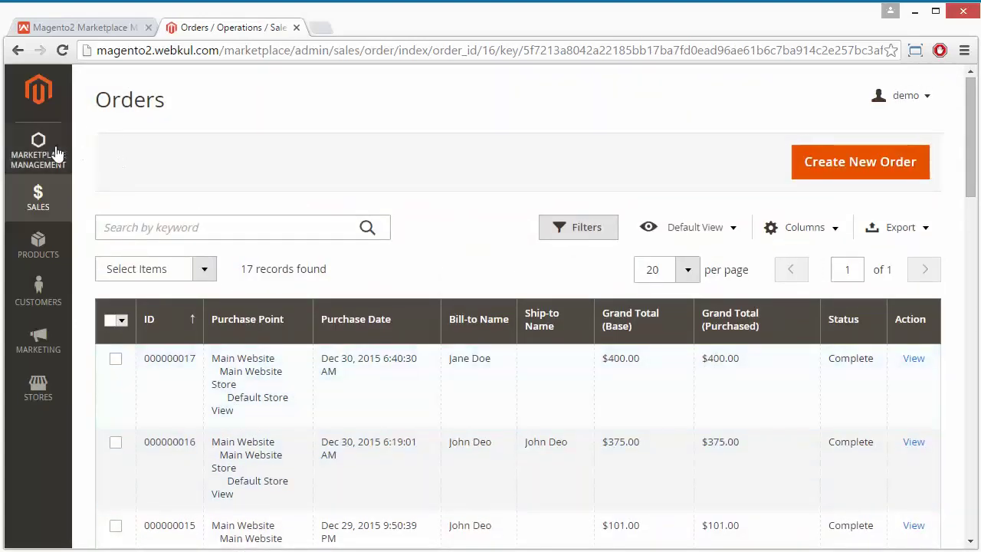
pyautogui.click(18, 50)
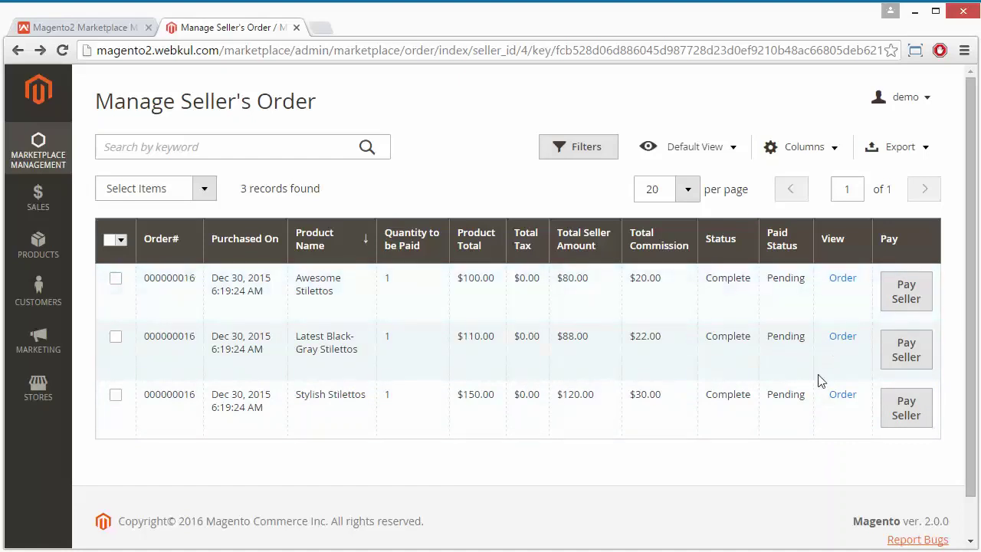
# - Open Marketplace Management > Manage Commission to see five sellers at a 20% rate
pyautogui.click(48, 144)
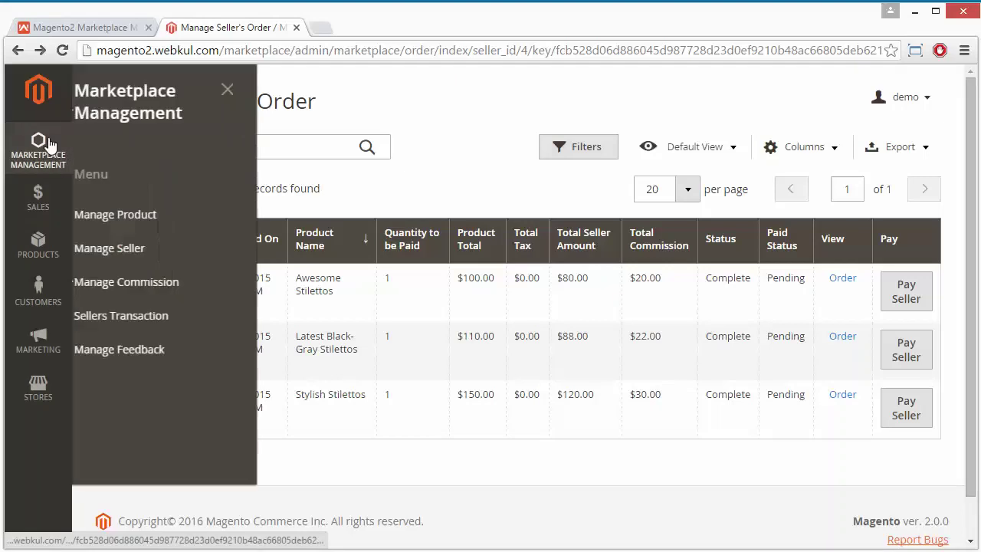
pyautogui.click(183, 291)
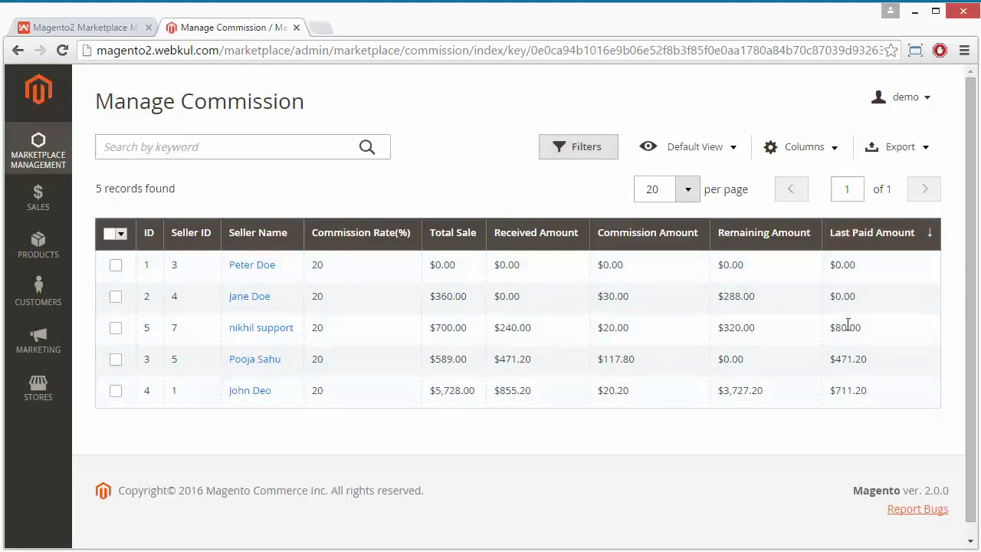
# - Open the first commission row's seller customer account and review its Customer View
pyautogui.click(249, 270)
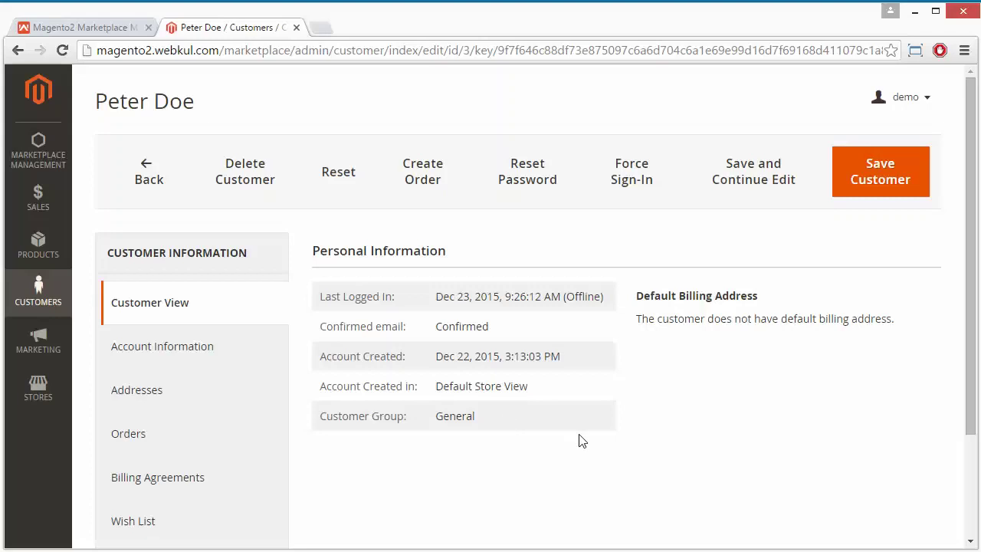
pyautogui.scroll(-2, 582, 441)
pyautogui.scroll(2, 583, 440)
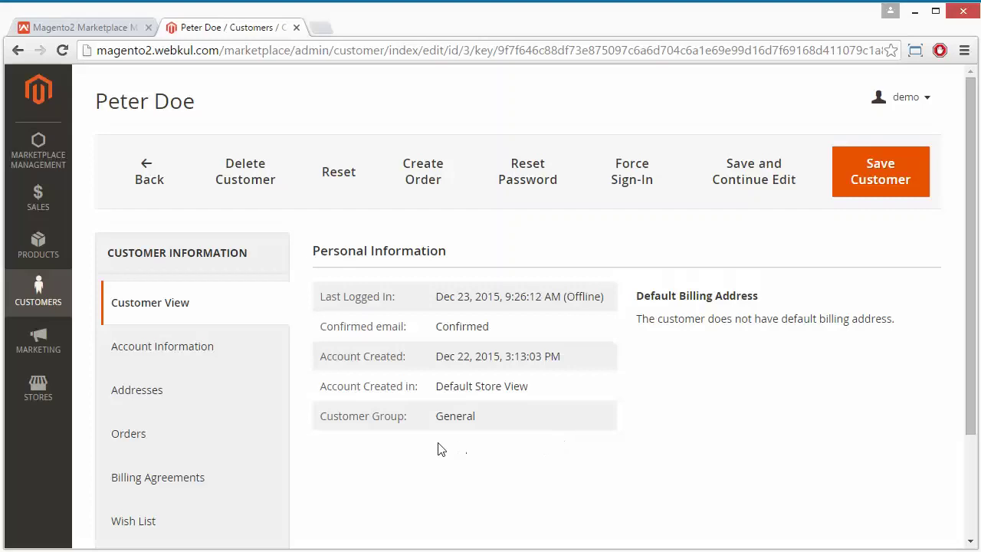
pyautogui.scroll(-1, 441, 448)
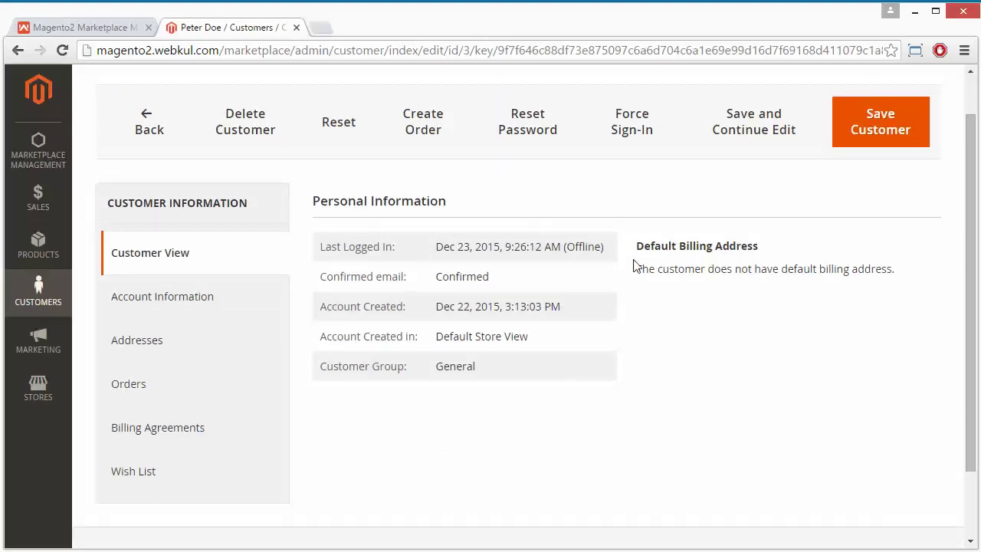
# - Review the seller's account information form and saved addresses
pyautogui.click(211, 296)
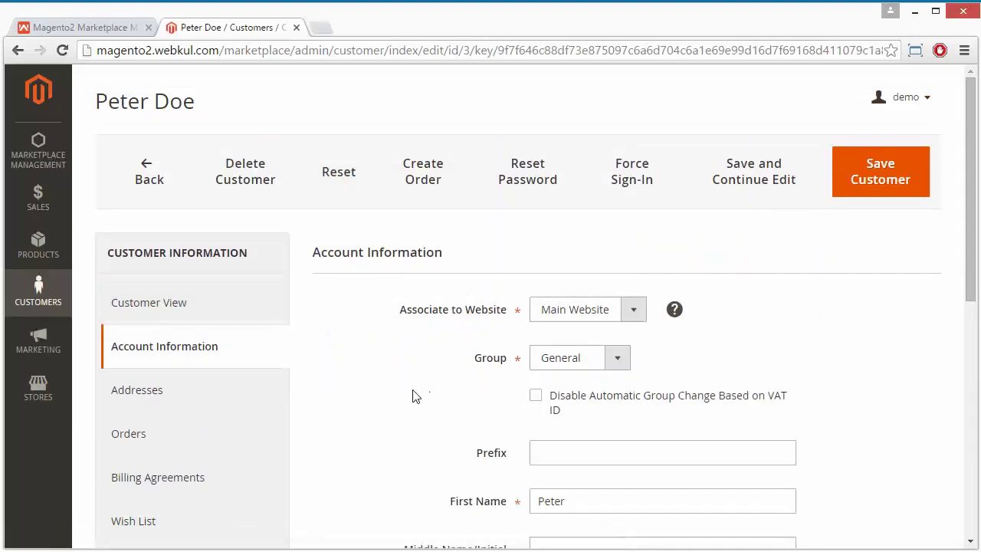
pyautogui.scroll(-5, 412, 394)
pyautogui.scroll(5, 412, 394)
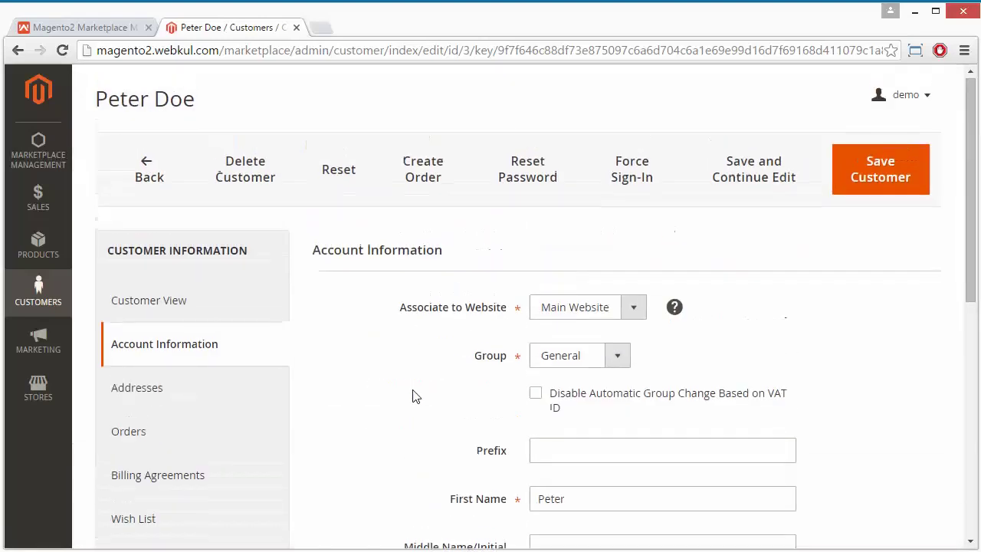
pyautogui.click(155, 407)
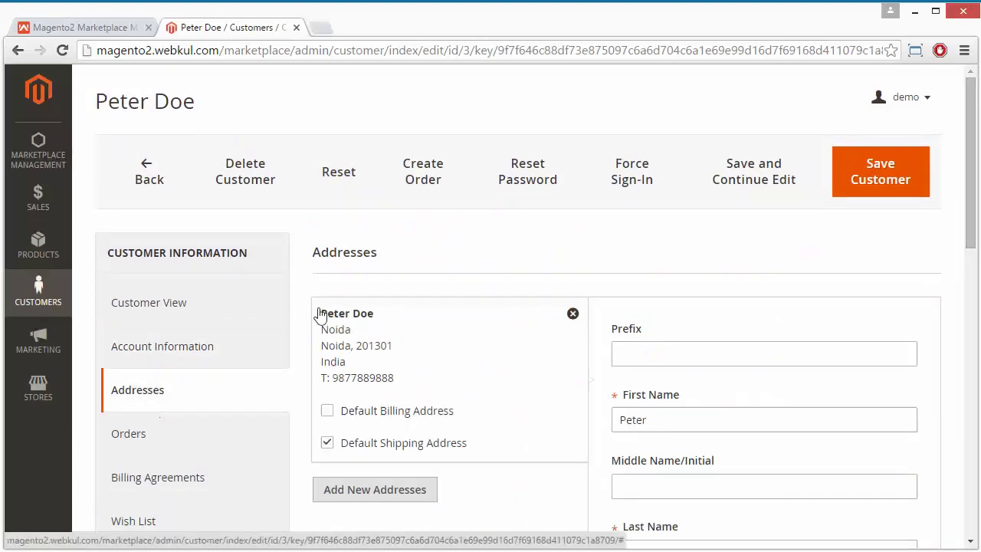
pyautogui.scroll(-3, 521, 299)
pyautogui.scroll(-5, 523, 282)
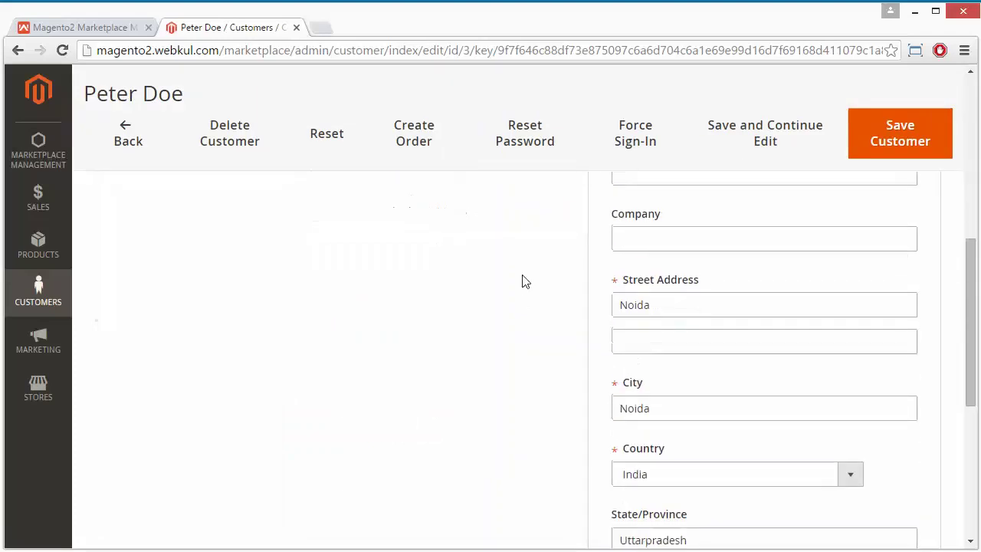
pyautogui.scroll(-2, 523, 282)
pyautogui.scroll(10, 523, 281)
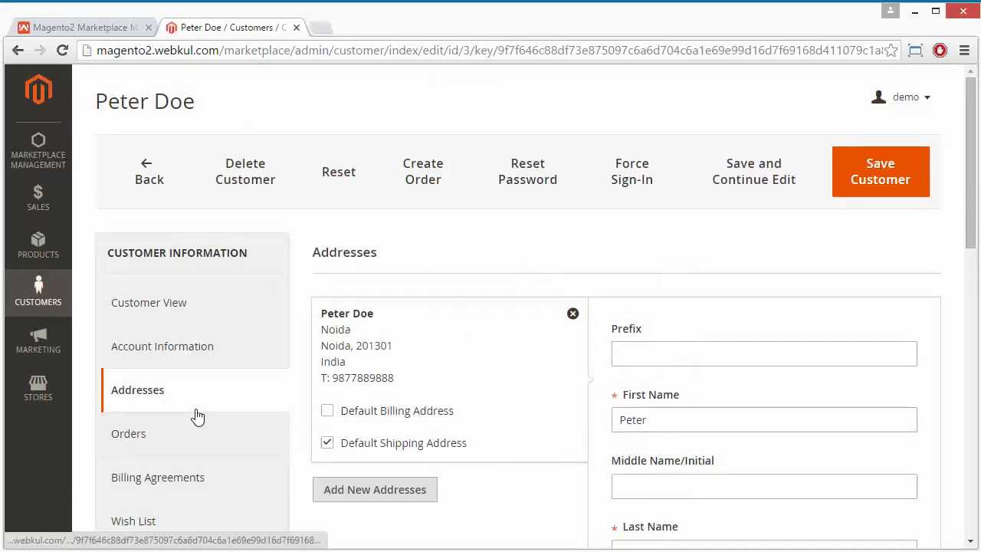
pyautogui.scroll(-1, 193, 416)
# - Review the customer's past orders list
pyautogui.click(184, 335)
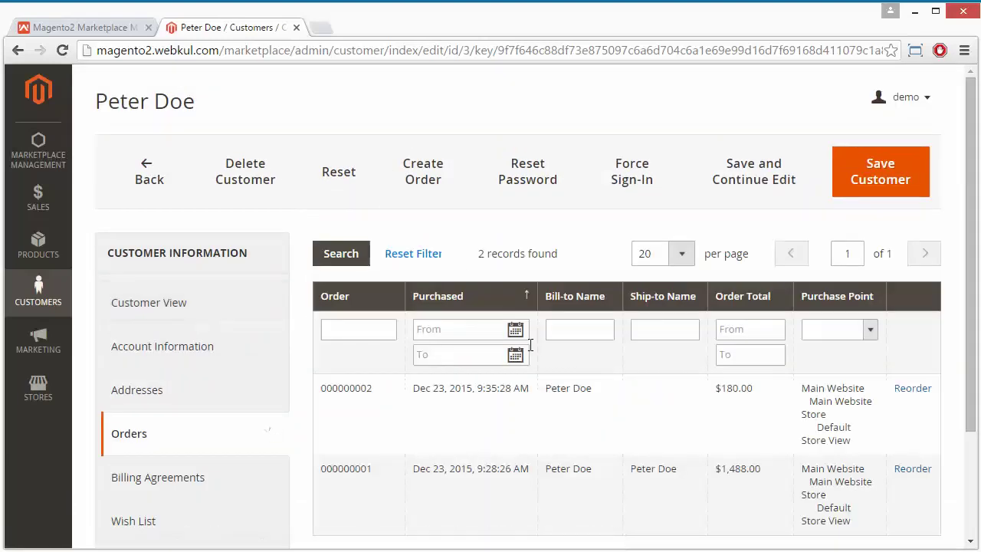
pyautogui.scroll(-1, 504, 416)
pyautogui.scroll(1, 506, 416)
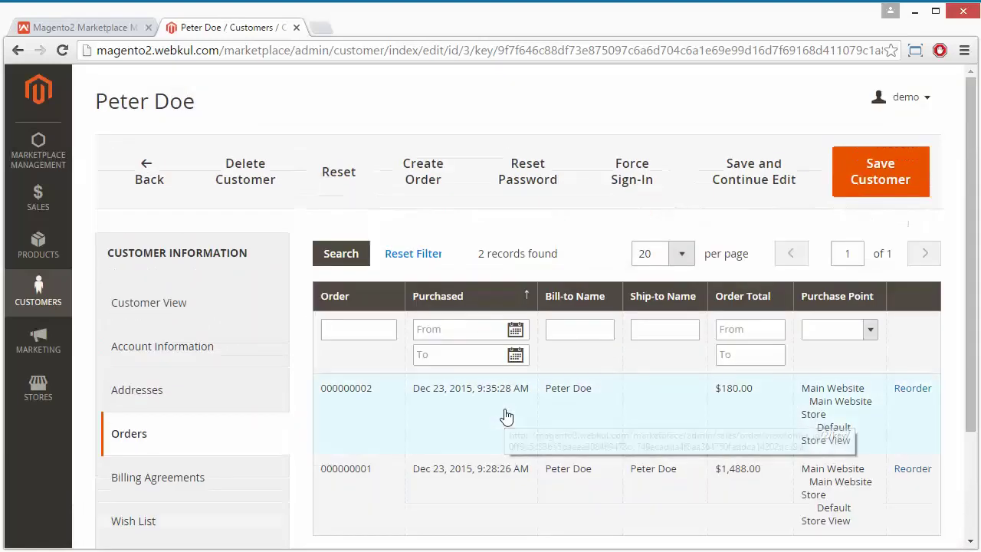
pyautogui.scroll(-1, 505, 416)
pyautogui.scroll(1, 506, 416)
pyautogui.scroll(-1, 167, 446)
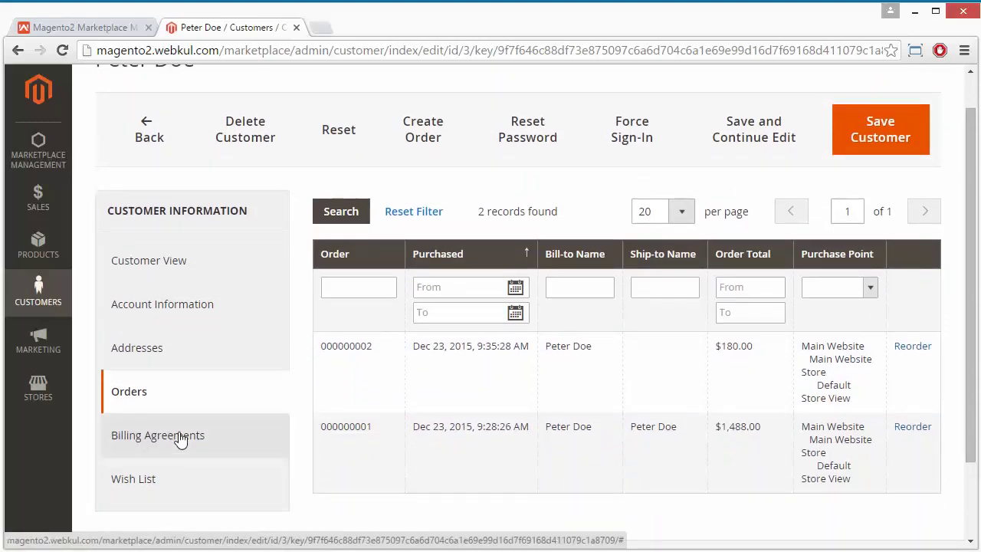
# - Review the customer's billing agreements
pyautogui.click(179, 436)
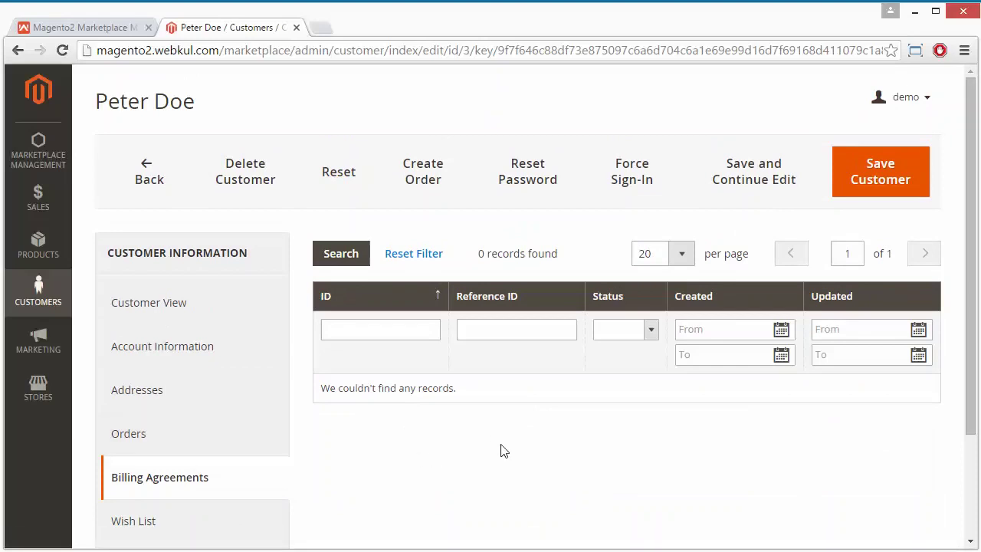
pyautogui.scroll(-3, 503, 450)
pyautogui.scroll(2, 503, 451)
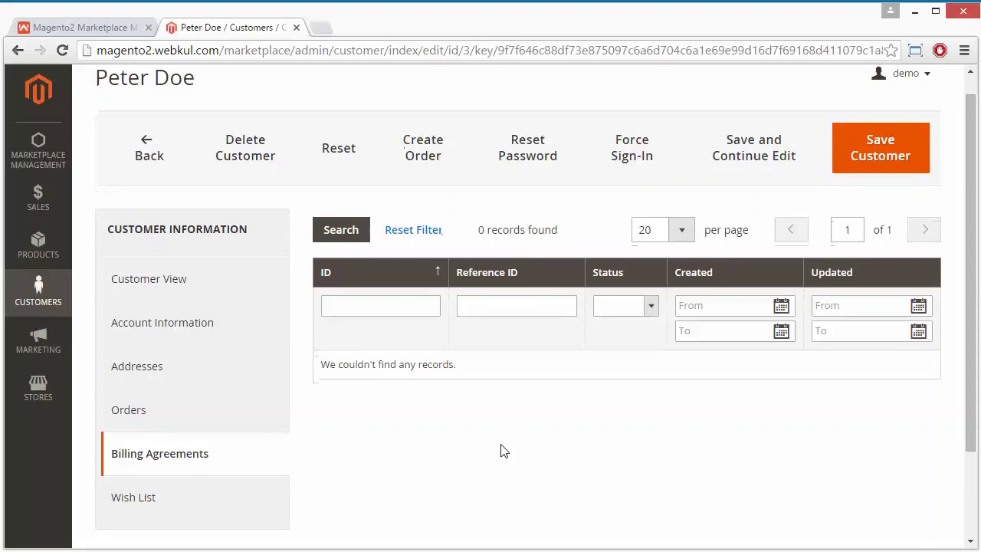
pyautogui.scroll(-3, 503, 450)
pyautogui.scroll(3, 504, 450)
pyautogui.scroll(-3, 503, 450)
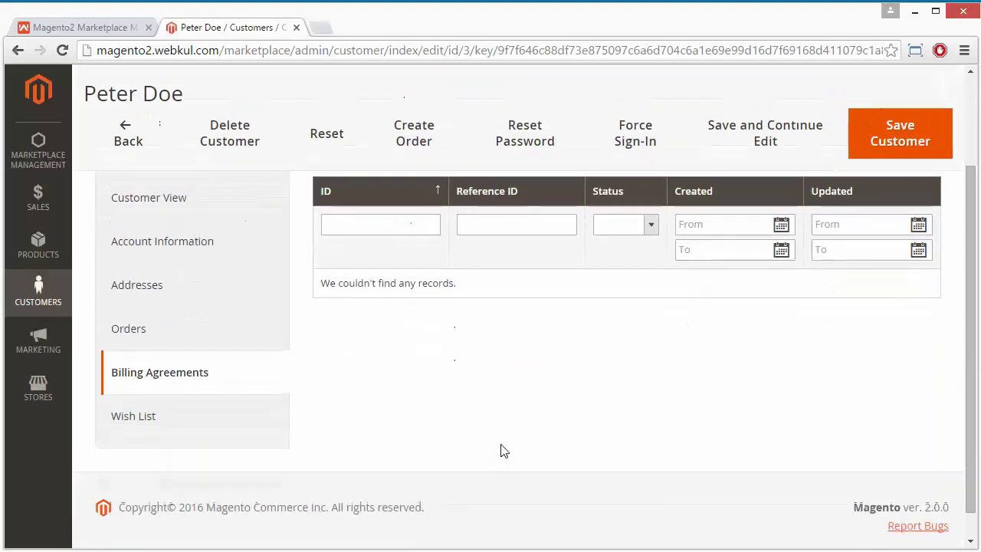
# - Check the empty wish list, then go back to the Manage Commission grid
pyautogui.click(208, 421)
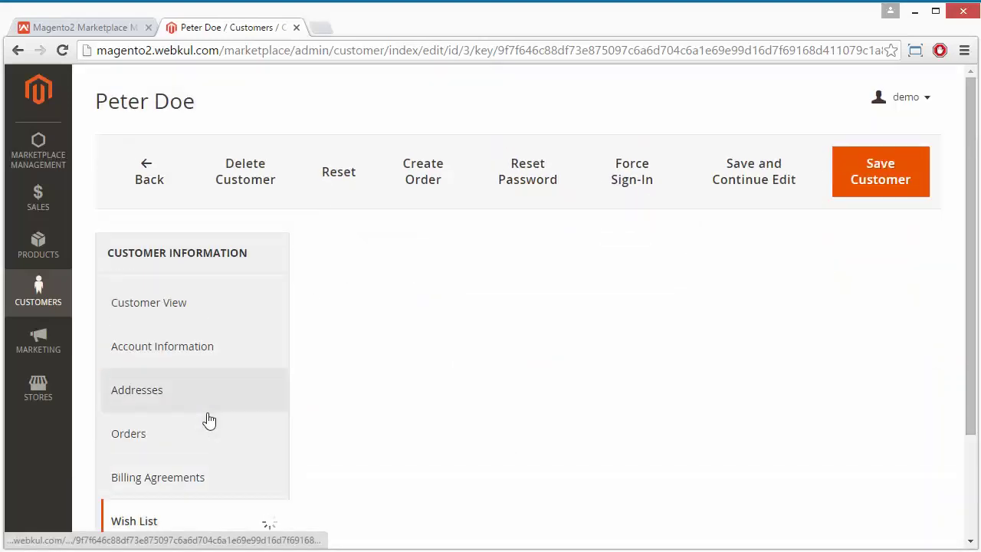
pyautogui.click(210, 420)
pyautogui.scroll(-3, 247, 436)
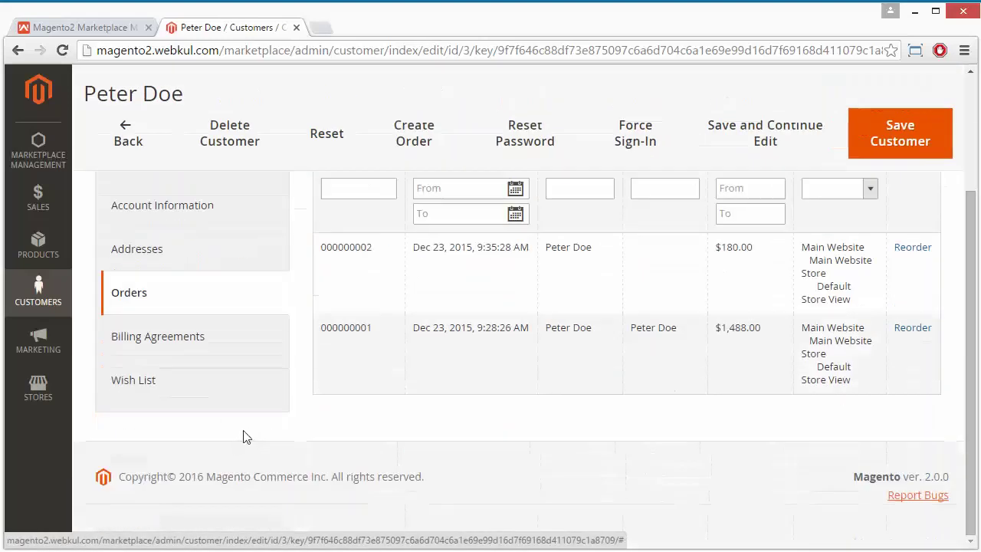
pyautogui.click(192, 386)
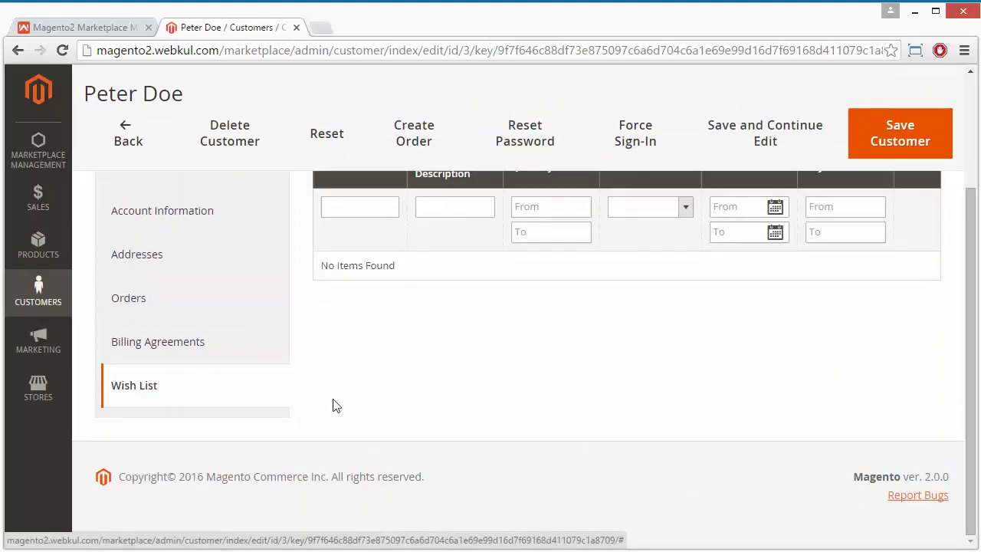
pyautogui.scroll(2, 409, 294)
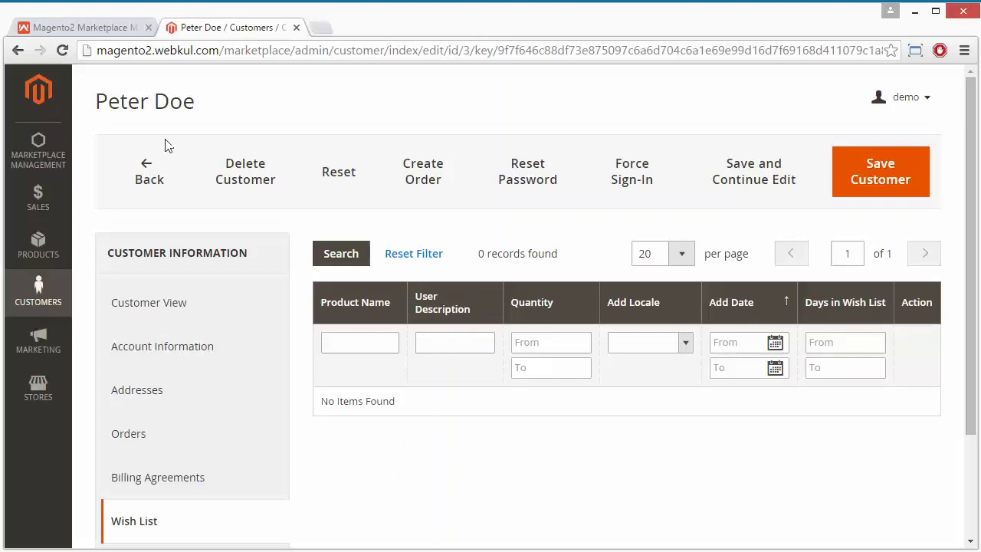
pyautogui.click(18, 51)
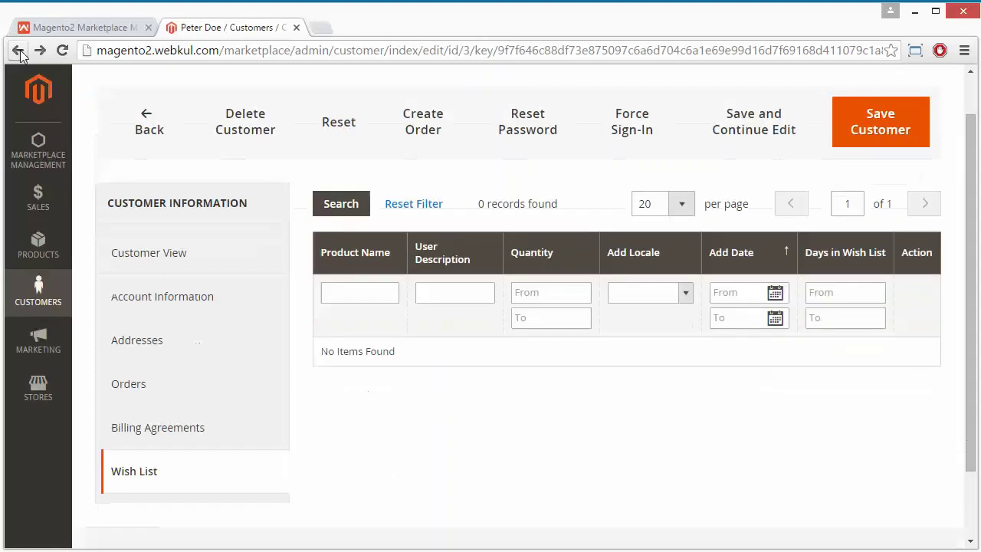
pyautogui.click(19, 51)
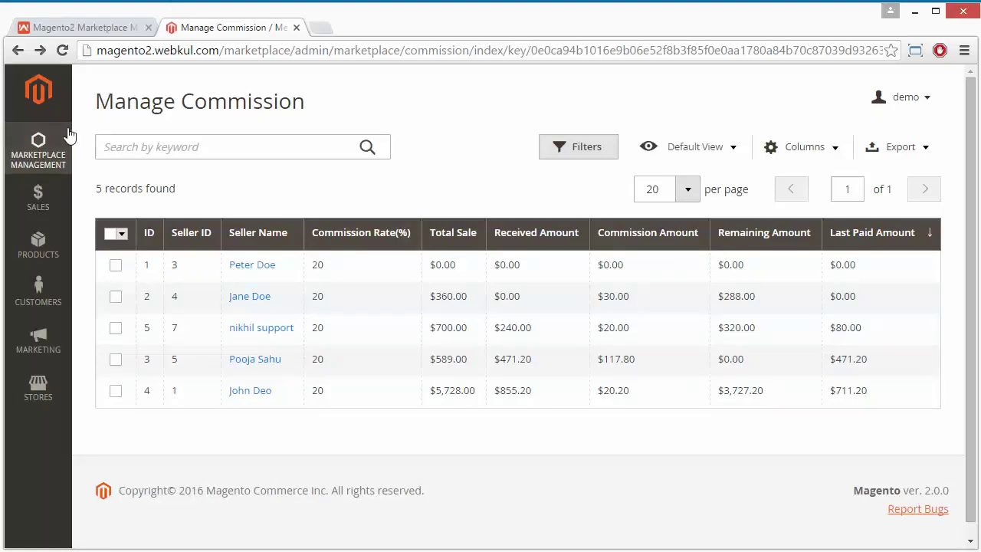
# - Open Sellers Transaction and preview approve/disapprove actions for transactions 1 and 2 without applying any
pyautogui.click(39, 149)
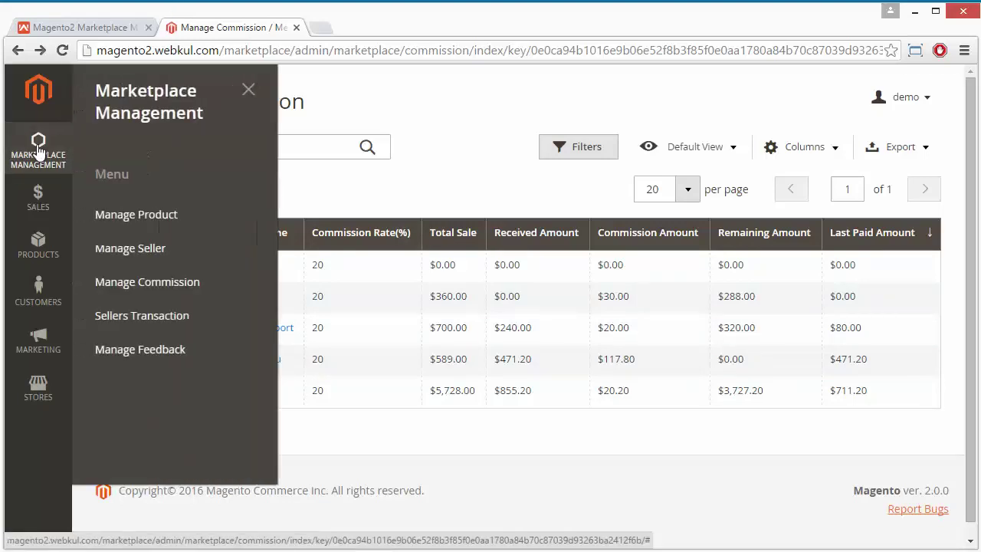
pyautogui.click(157, 316)
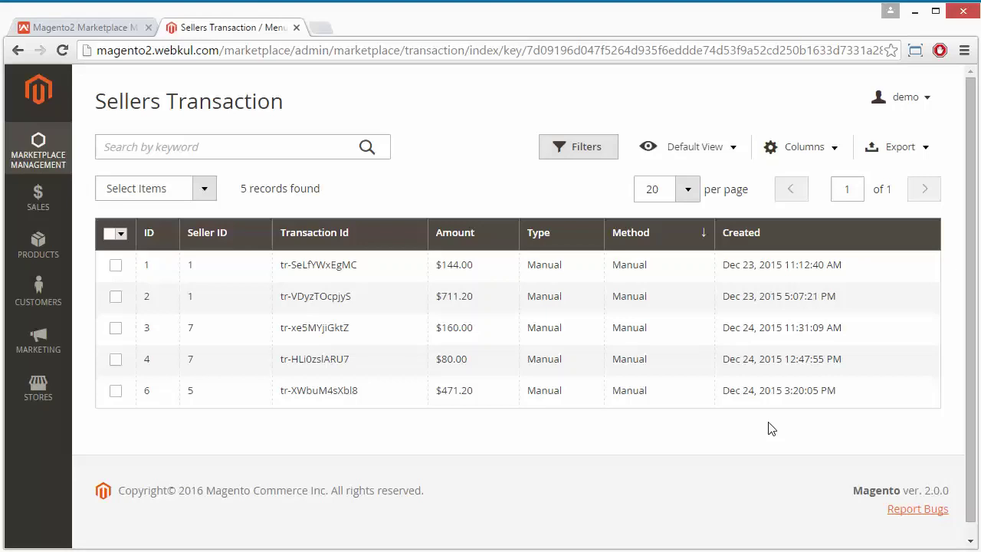
pyautogui.click(116, 266)
pyautogui.click(205, 195)
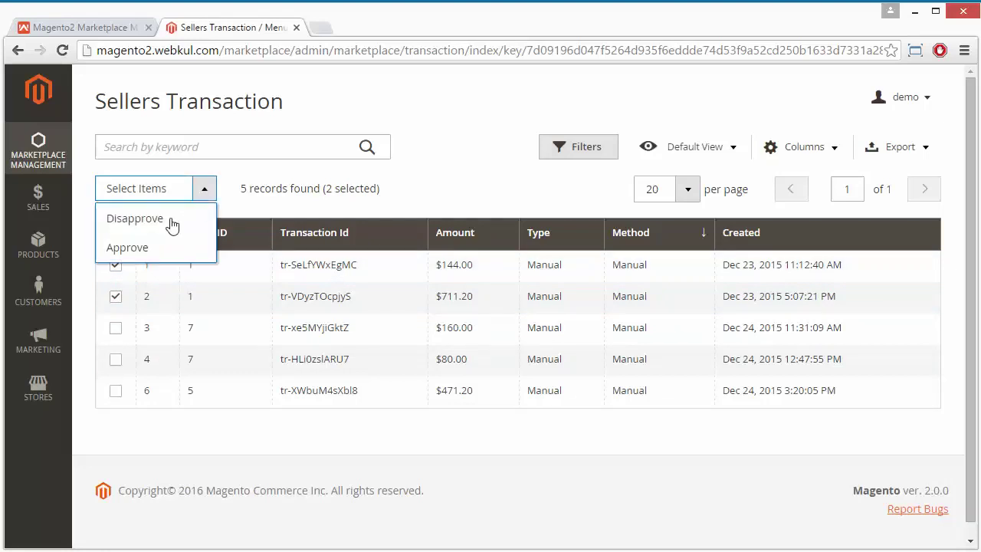
pyautogui.click(463, 211)
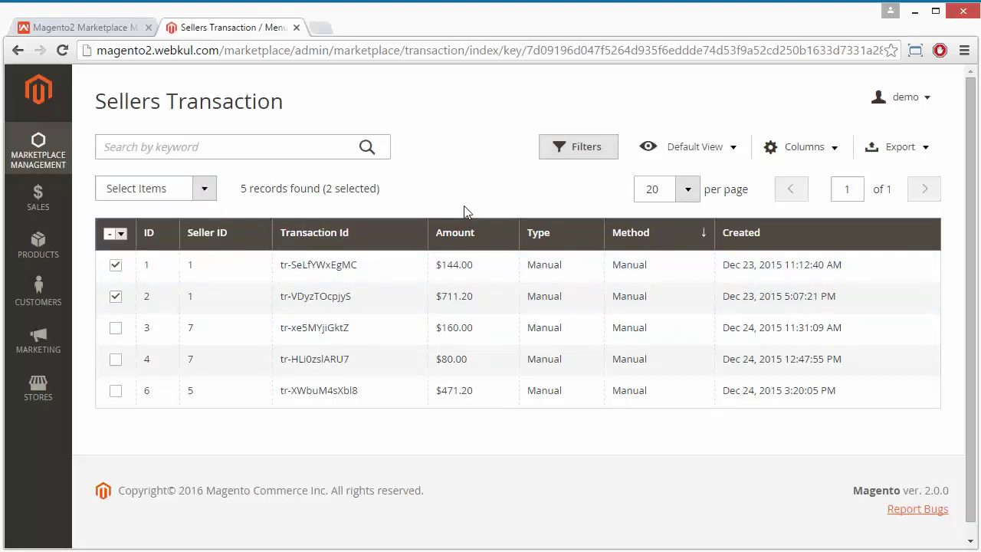
pyautogui.click(116, 265)
pyautogui.click(115, 296)
pyautogui.click(43, 146)
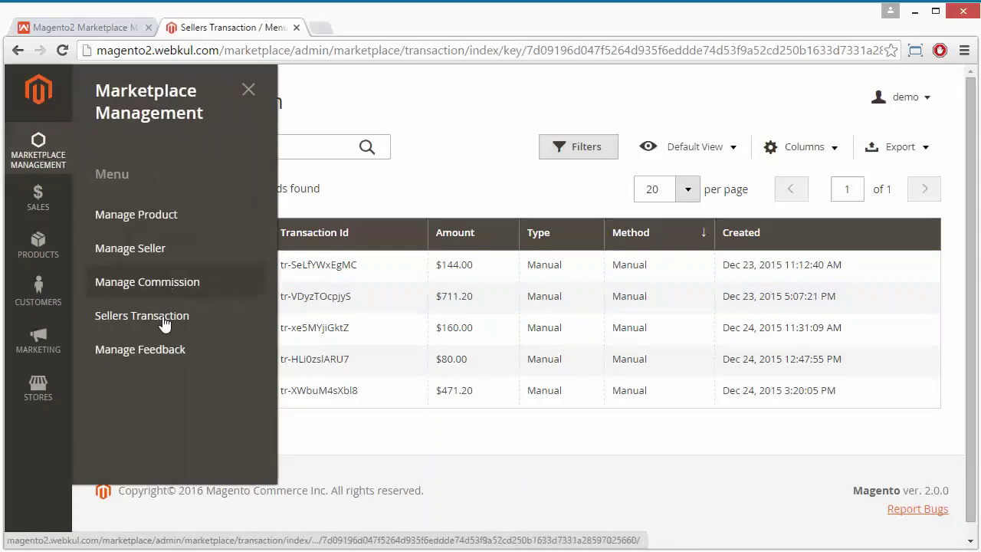
# - Open Manage Feedback and look over its three feedback records
pyautogui.click(156, 349)
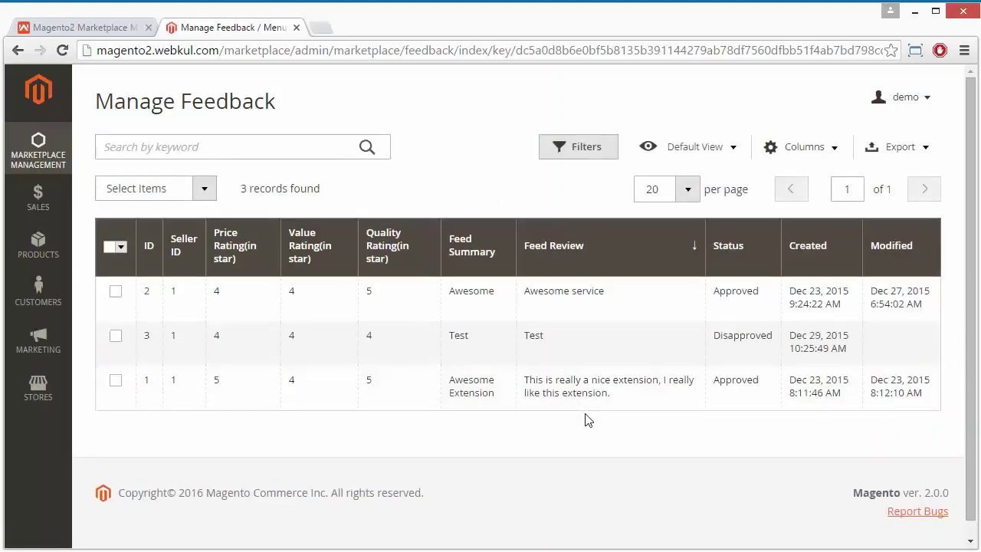
pyautogui.scroll(-1, 587, 419)
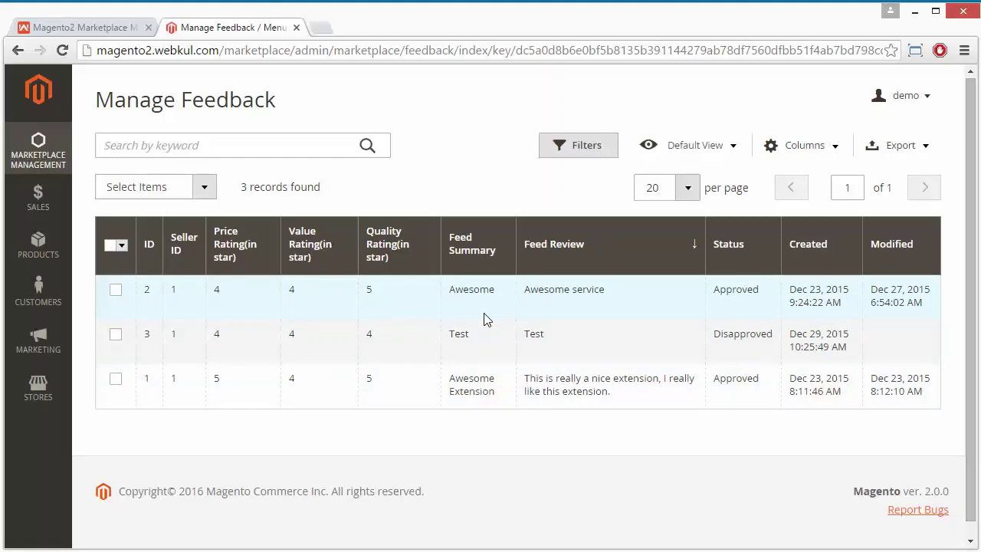
pyautogui.moveTo(480, 289); pyautogui.dragTo(636, 480)
pyautogui.click(622, 480)
# - Preview approve/disapprove actions for feedback 3 and 2, then leave both unselected without applying
pyautogui.click(116, 335)
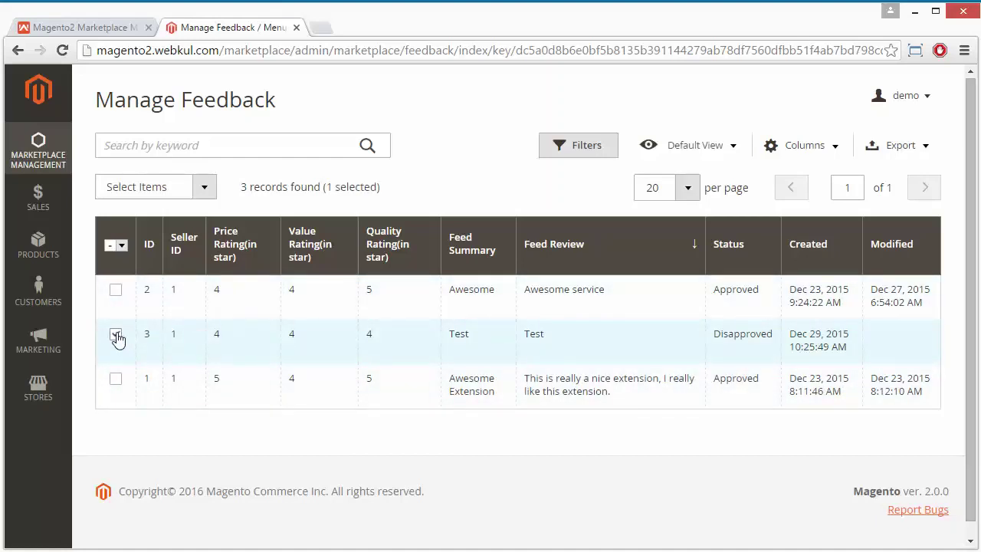
pyautogui.click(116, 290)
pyautogui.click(205, 190)
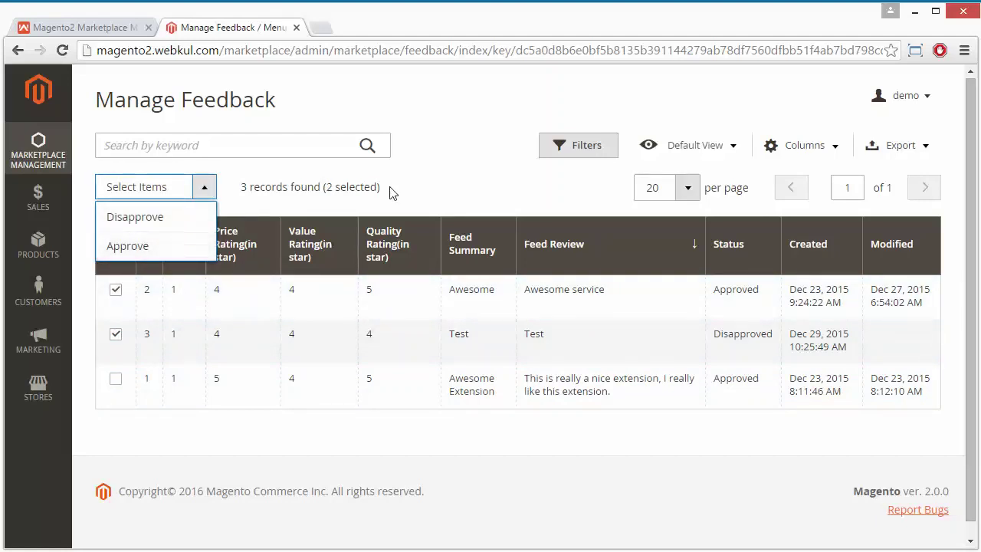
pyautogui.click(444, 199)
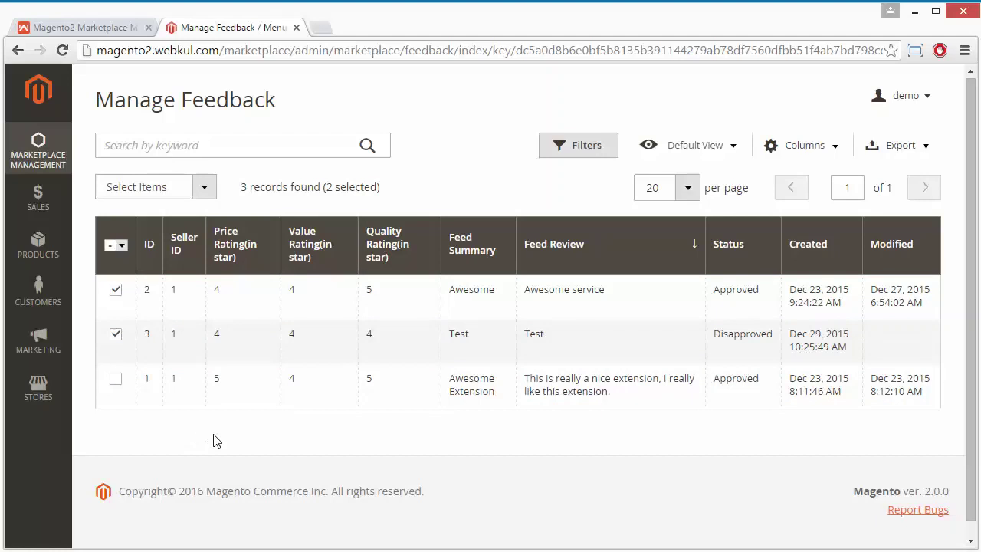
pyautogui.click(115, 334)
pyautogui.click(116, 290)
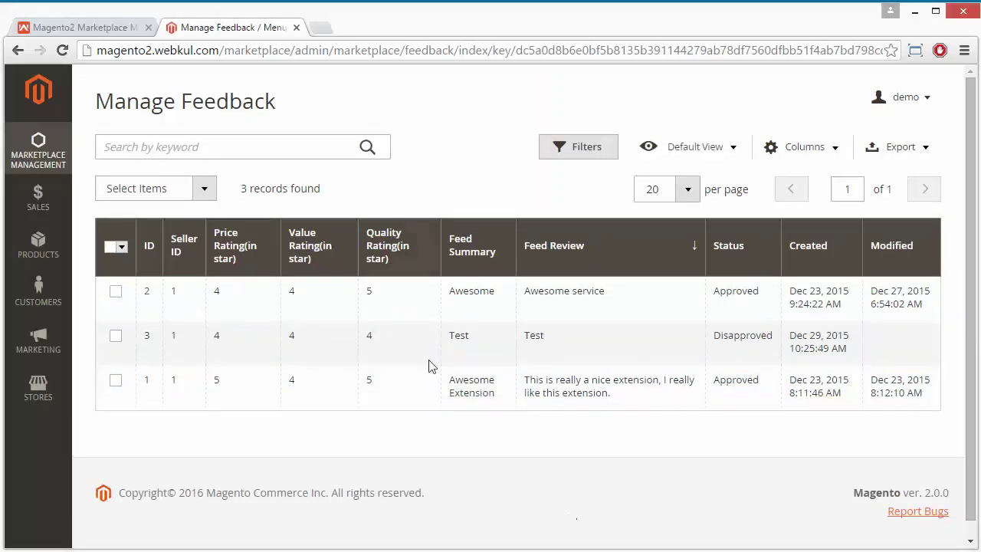
# - Open Sales > Orders (17 records) and preview mass actions for orders 000000017 and 000000016 without applying
pyautogui.click(39, 200)
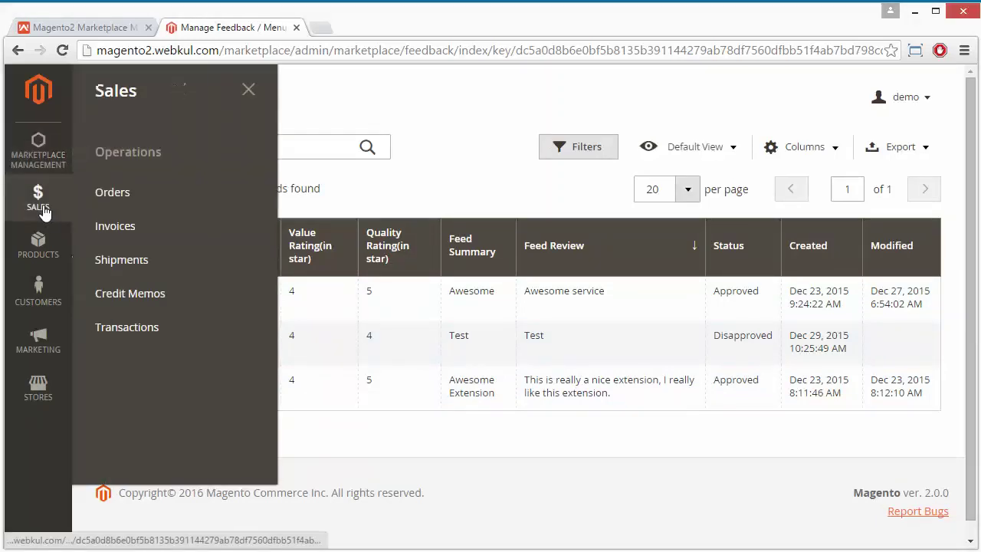
pyautogui.click(136, 199)
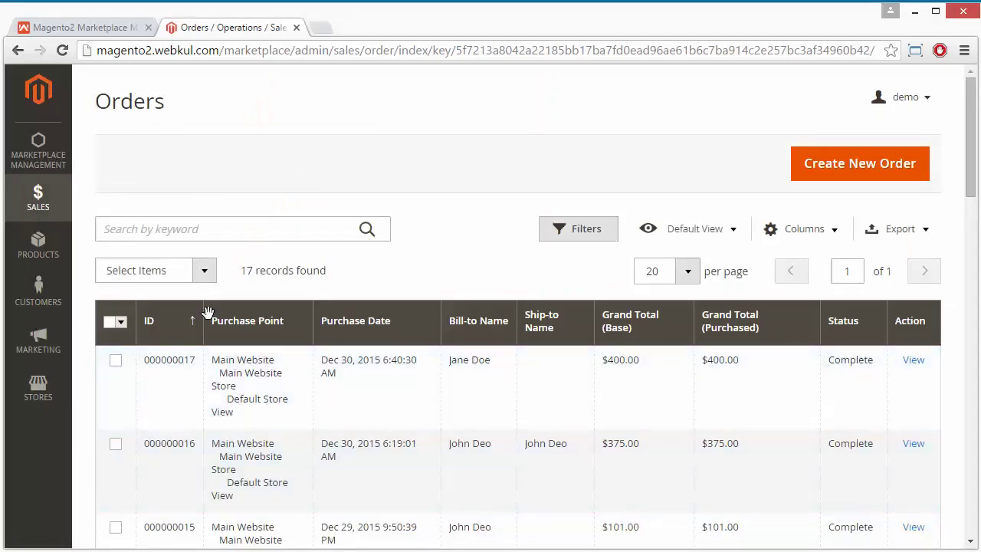
pyautogui.click(115, 360)
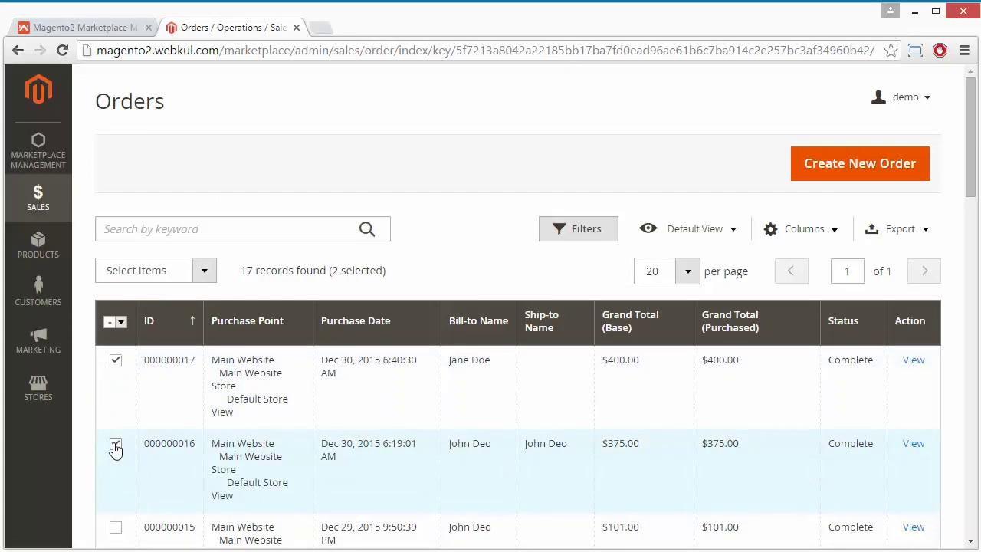
pyautogui.click(204, 271)
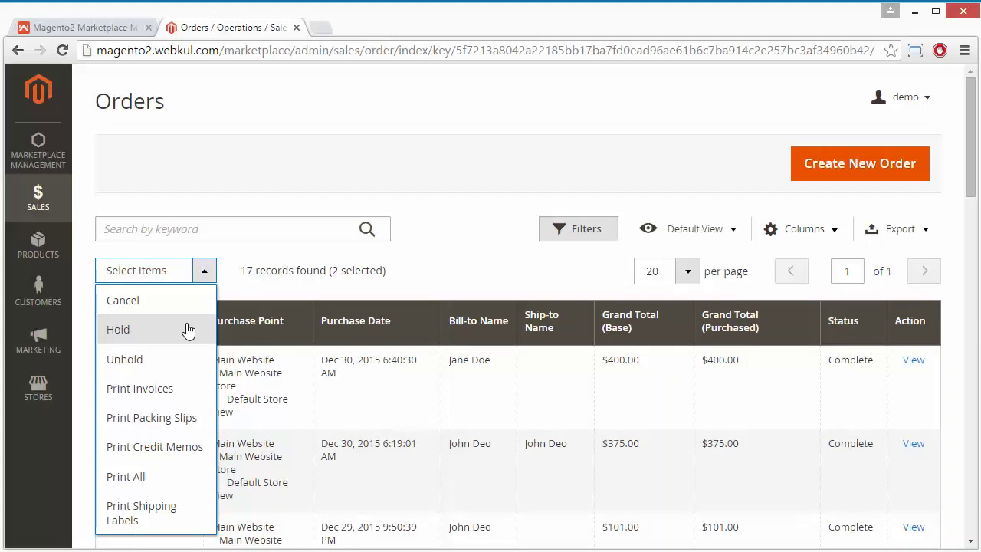
pyautogui.click(441, 250)
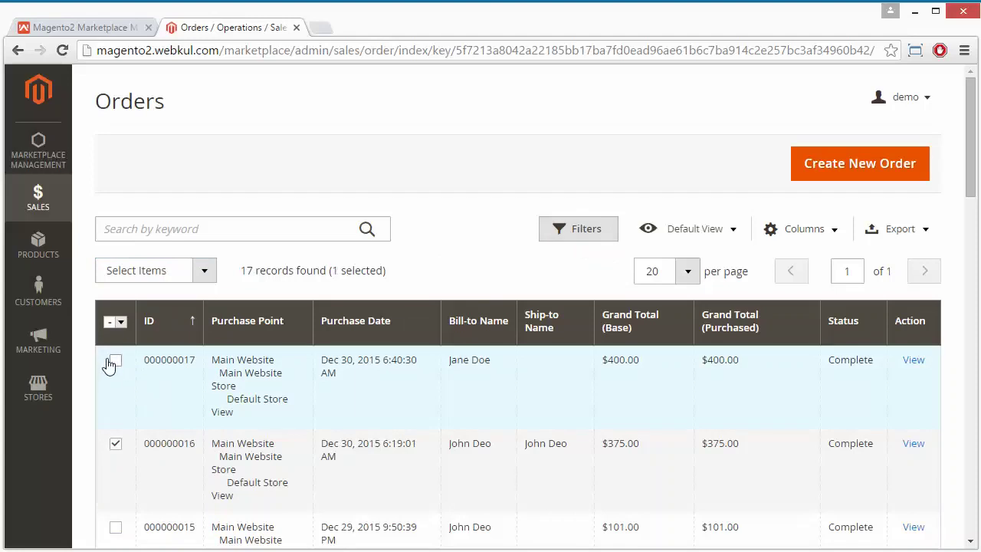
pyautogui.click(115, 444)
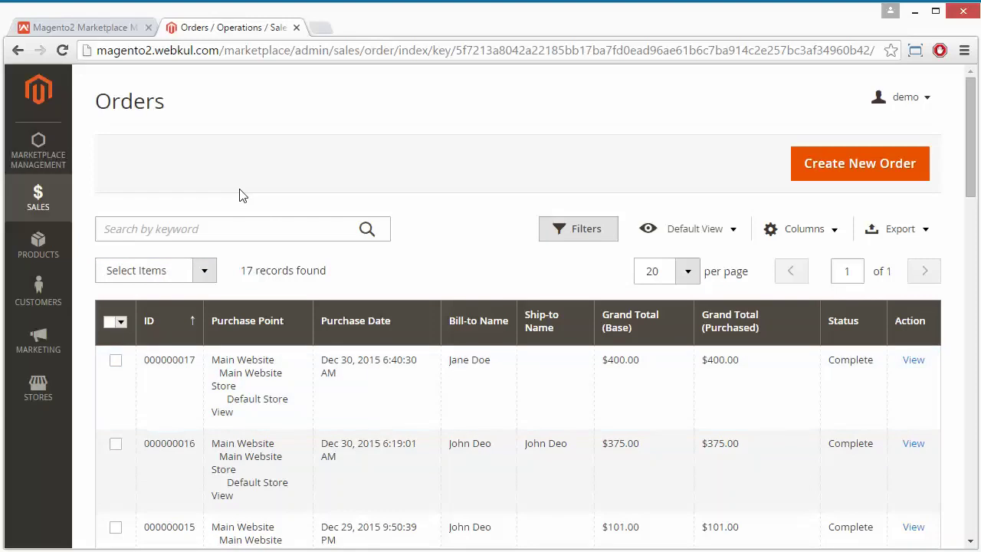
pyautogui.click(40, 203)
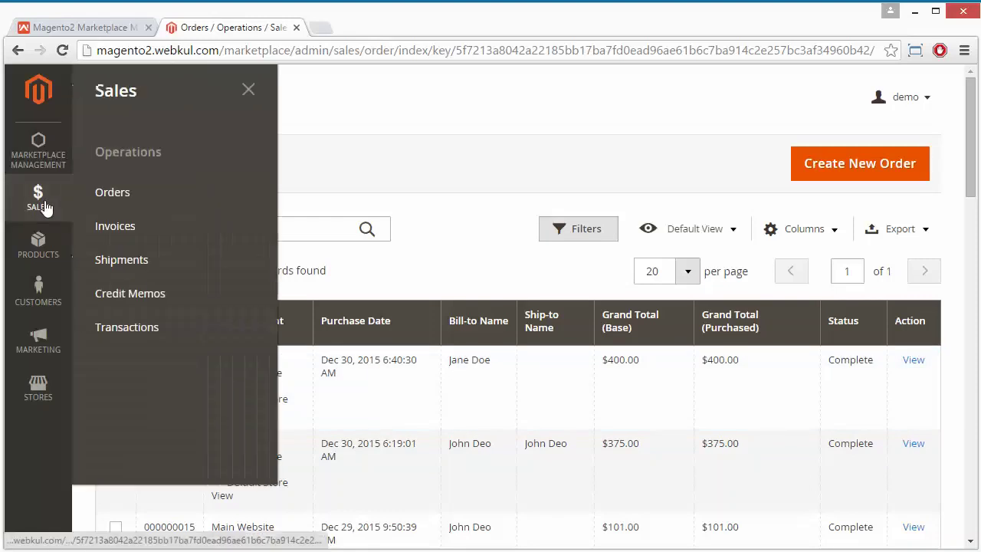
# - Open the Invoices grid, tick invoices 000000001–000000003 and view the PDF Invoices mass action without applying it
pyautogui.click(133, 225)
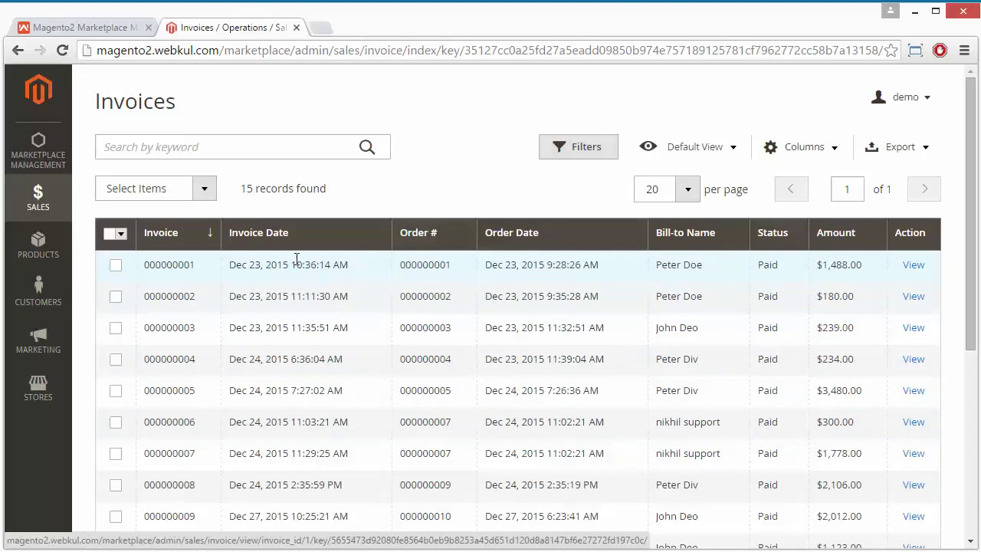
pyautogui.click(115, 265)
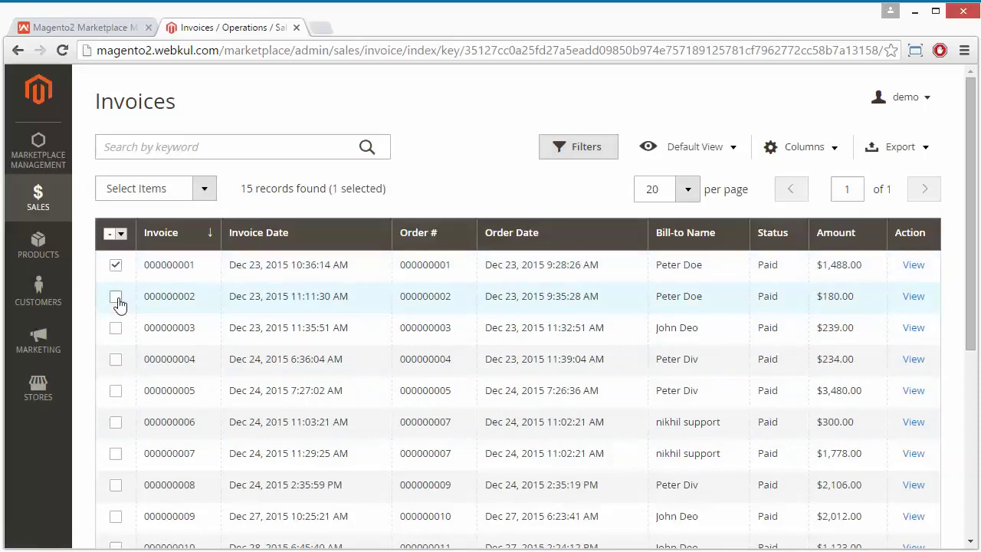
pyautogui.click(115, 297)
pyautogui.click(115, 328)
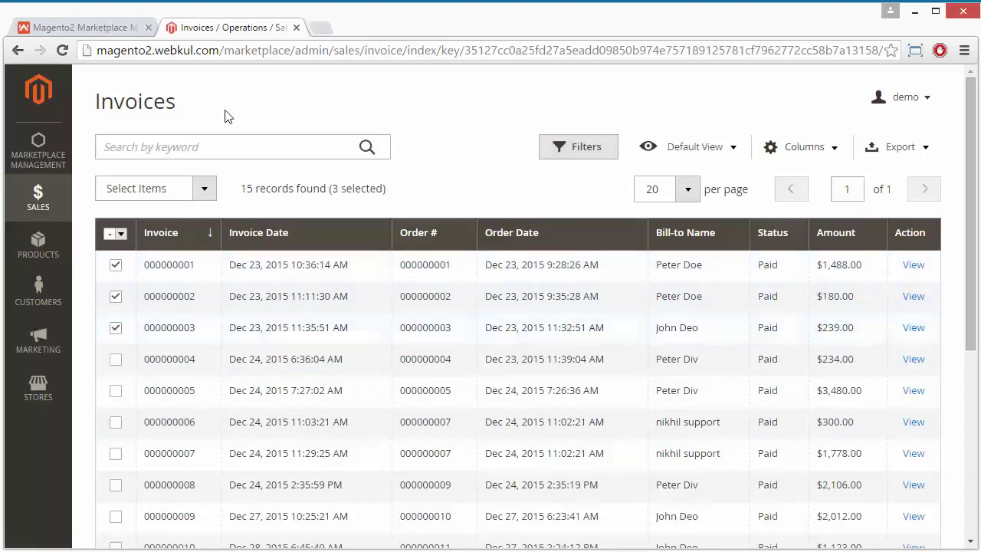
pyautogui.click(205, 190)
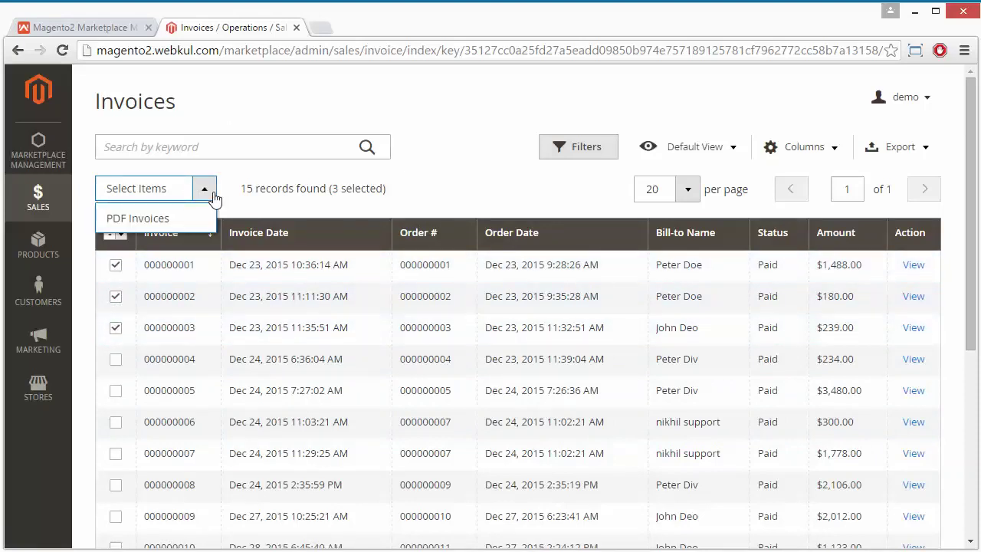
pyautogui.click(469, 190)
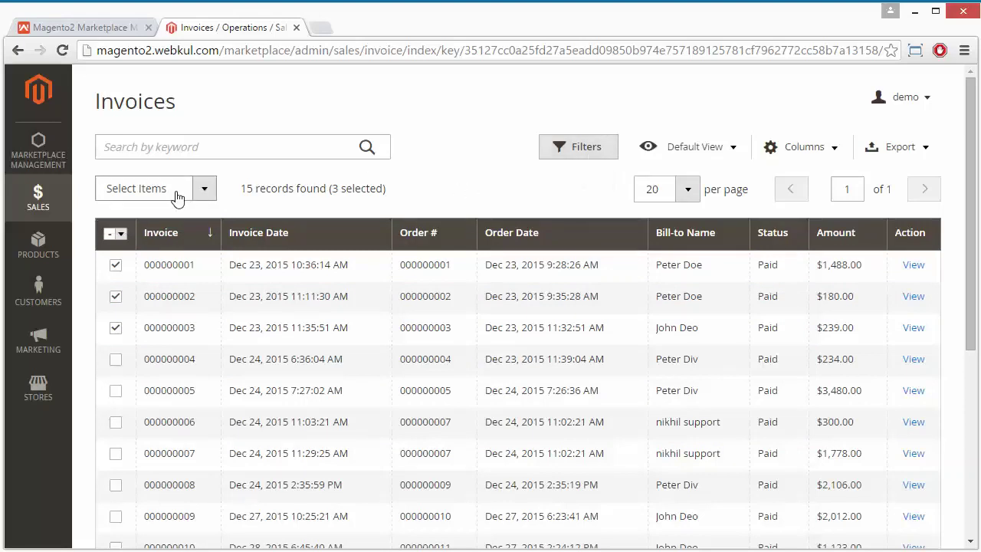
# - Open the Shipments grid, tick shipments 000000001–000000003 and view the Select Items actions without applying one
pyautogui.click(31, 197)
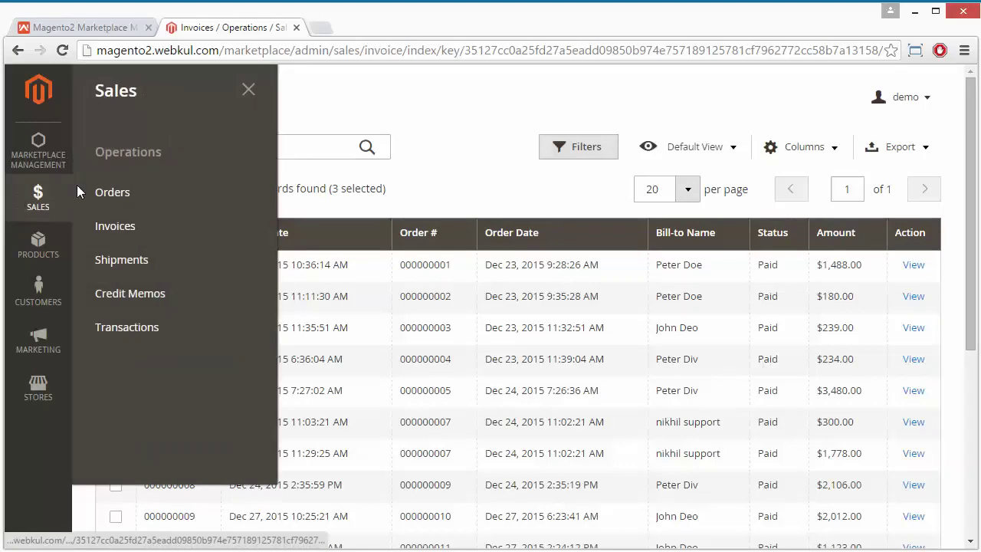
pyautogui.click(169, 261)
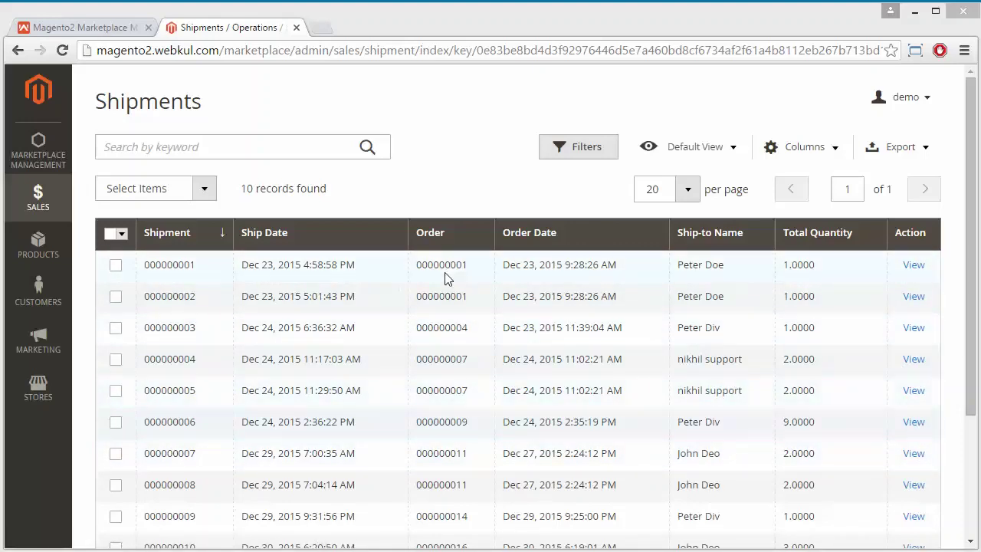
pyautogui.click(115, 266)
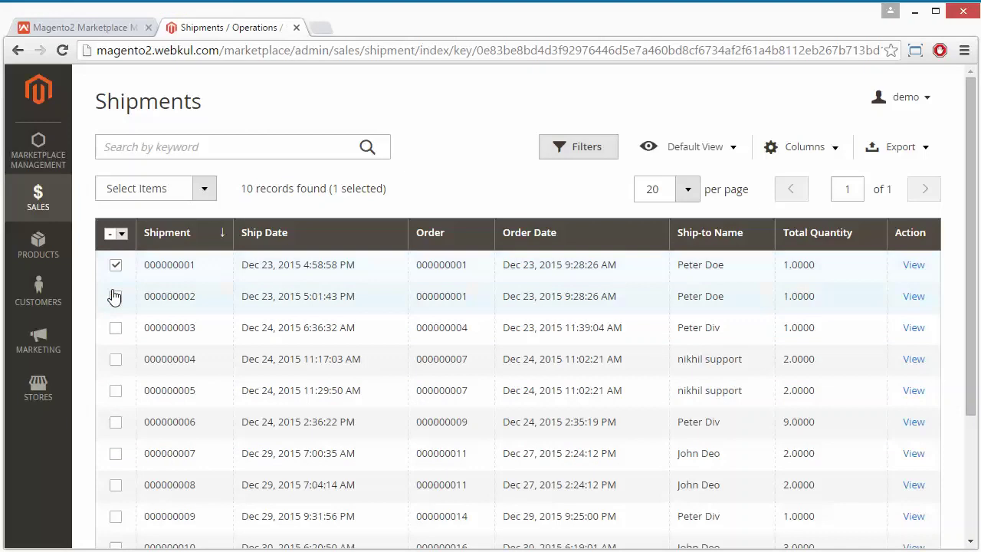
pyautogui.click(115, 297)
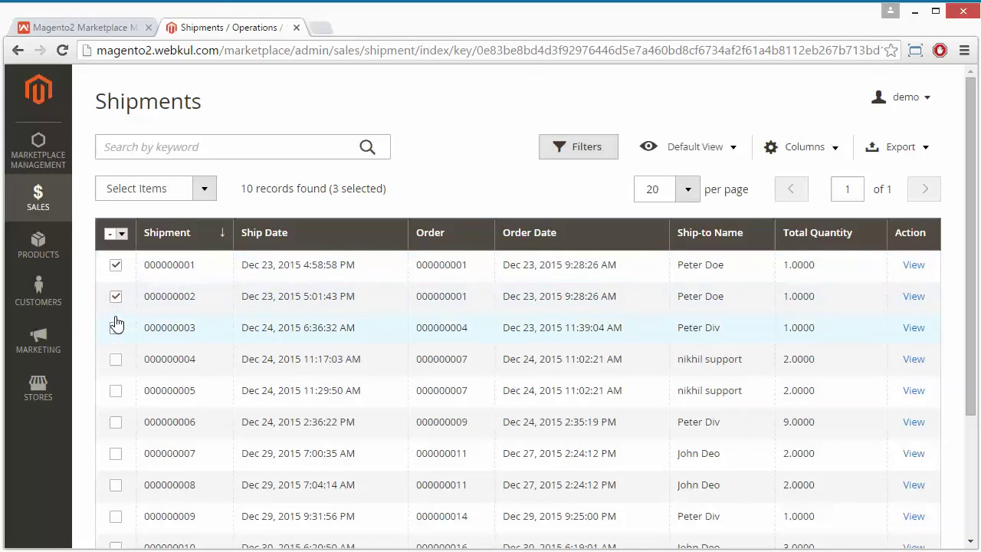
pyautogui.click(116, 327)
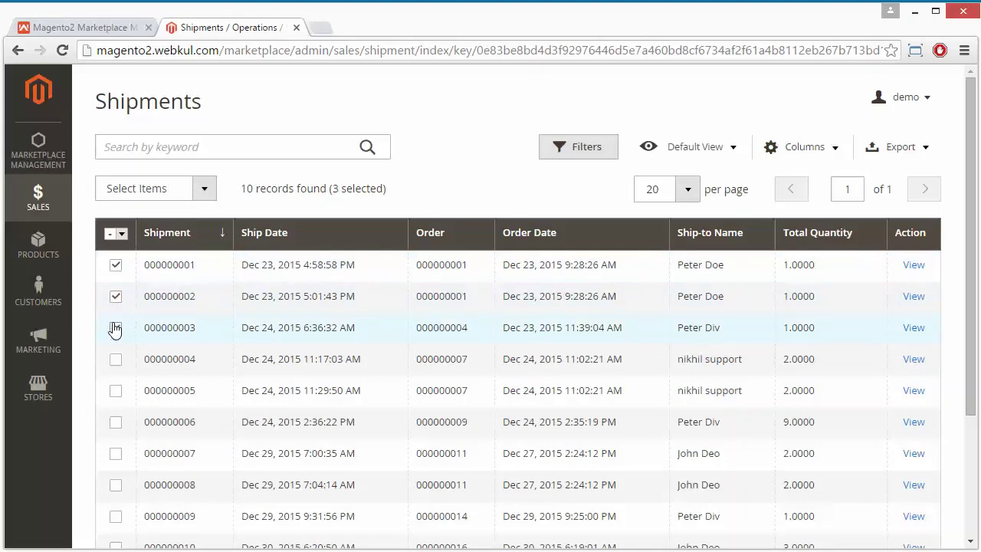
pyautogui.click(205, 193)
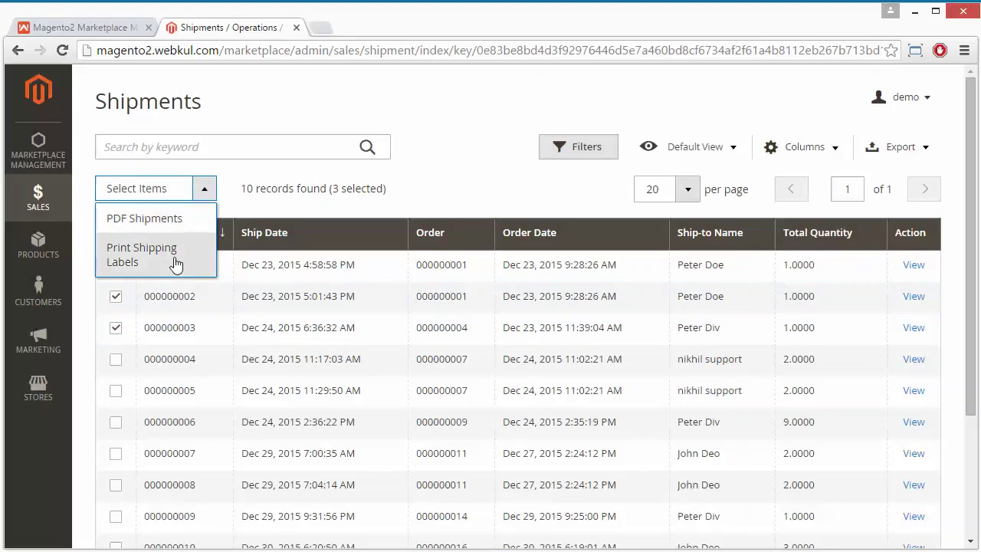
pyautogui.click(455, 177)
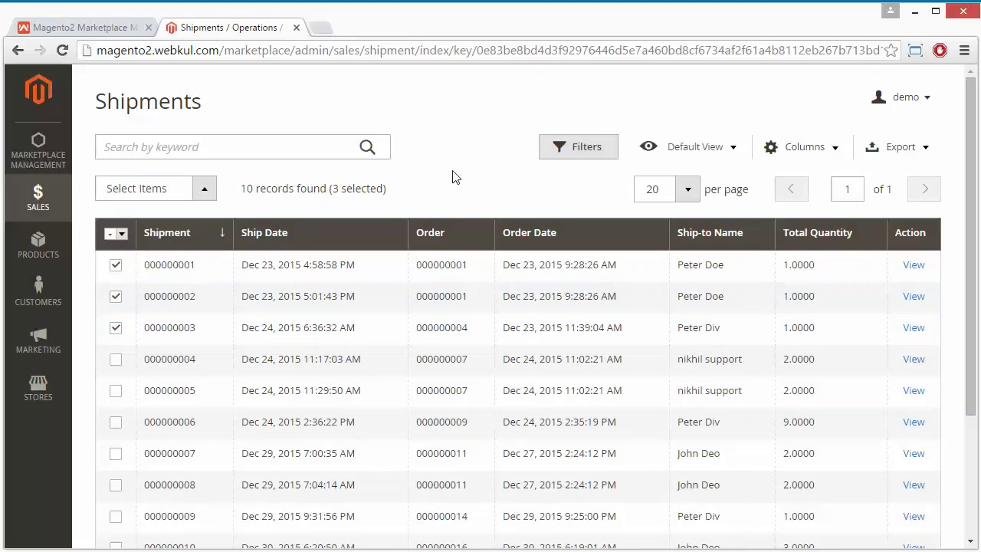
pyautogui.click(59, 194)
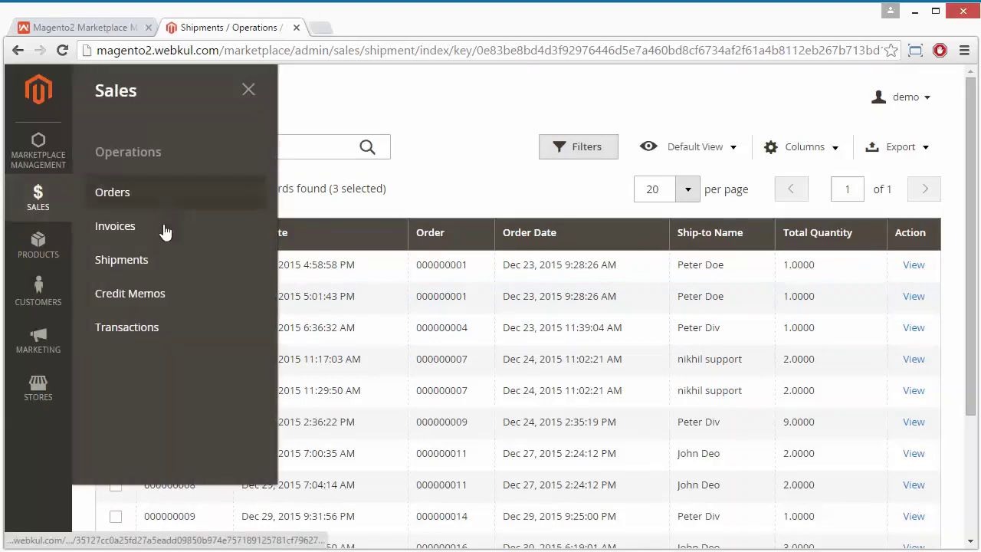
# - Open the Credit Memos grid, tick credit memo 000000001 and view the PDF Credit Memos action without applying it
pyautogui.click(151, 297)
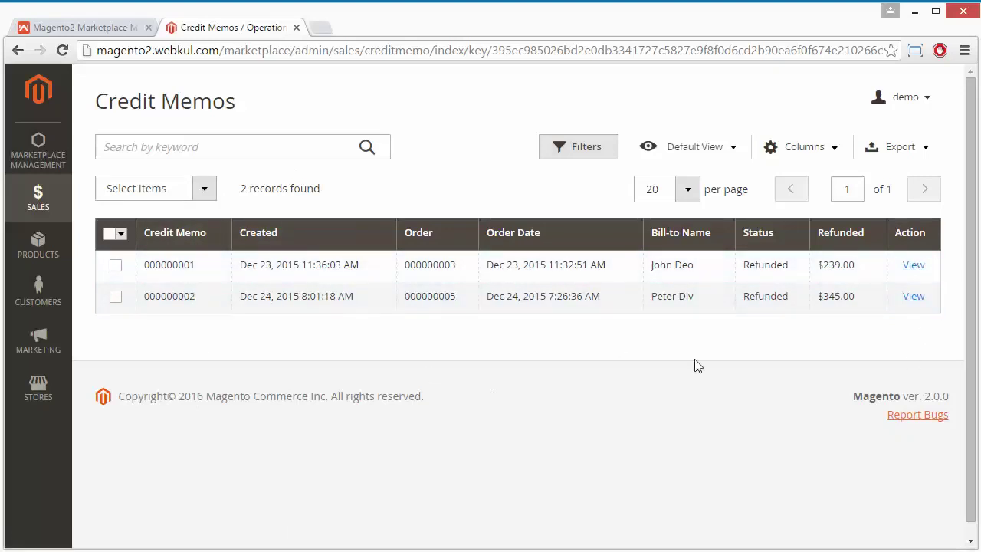
pyautogui.click(115, 265)
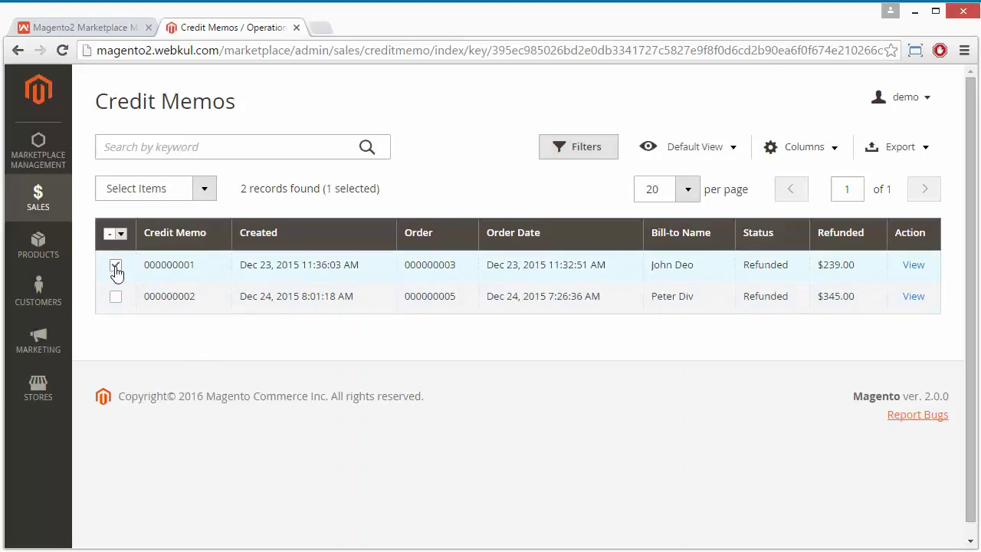
pyautogui.click(204, 190)
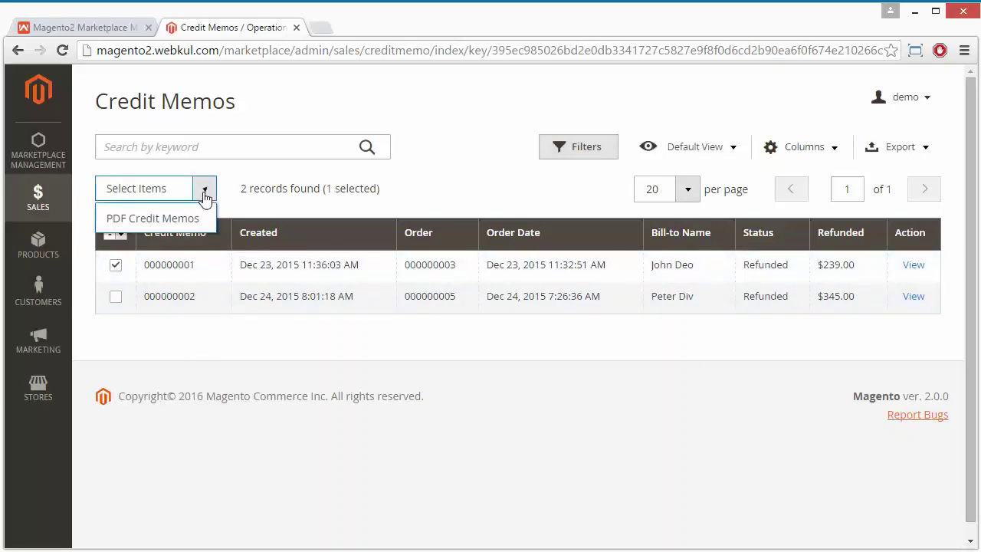
pyautogui.click(455, 184)
# - Open the empty Transactions grid under Sales, then return to the Webkul store product tab
pyautogui.click(55, 213)
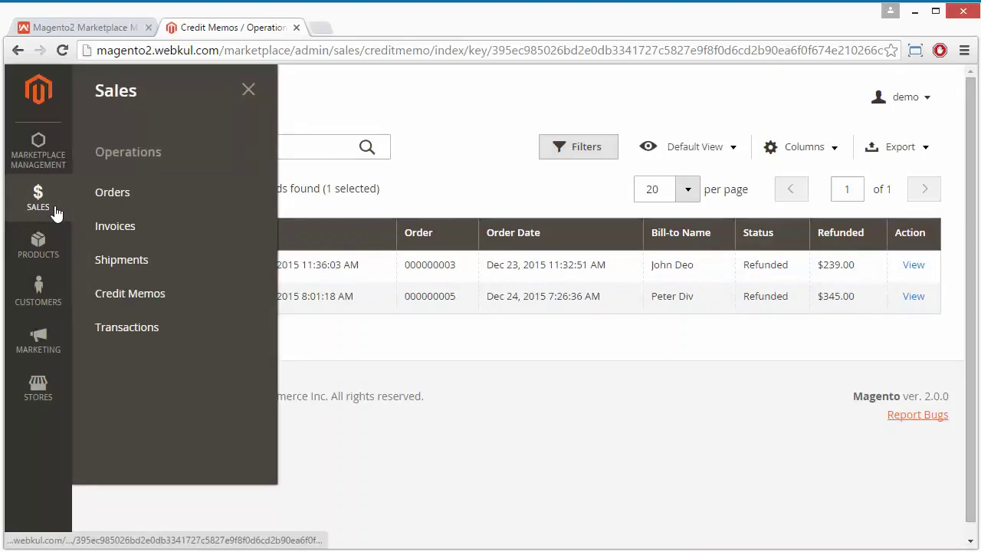
pyautogui.click(161, 329)
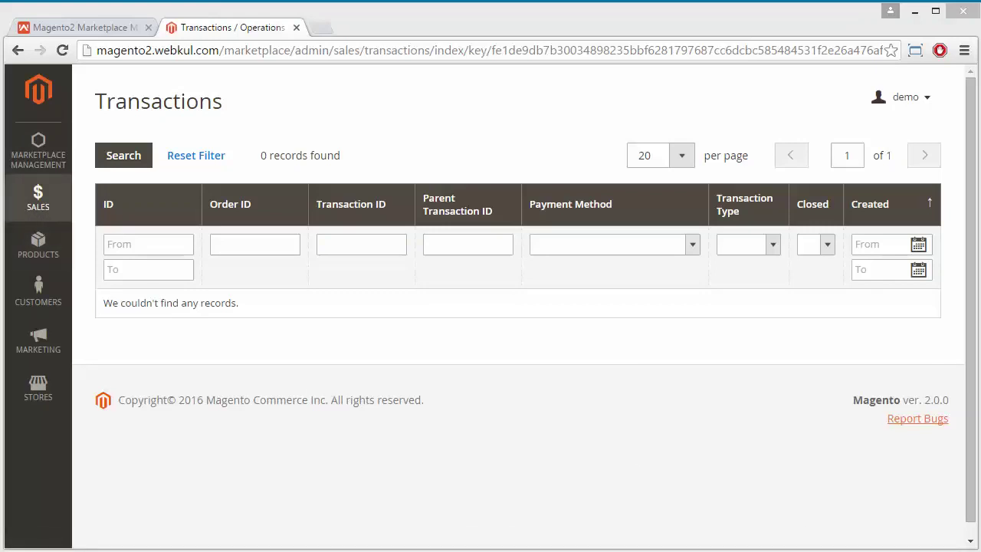
pyautogui.hotkey('ctrl', 'shift', 'Tab')
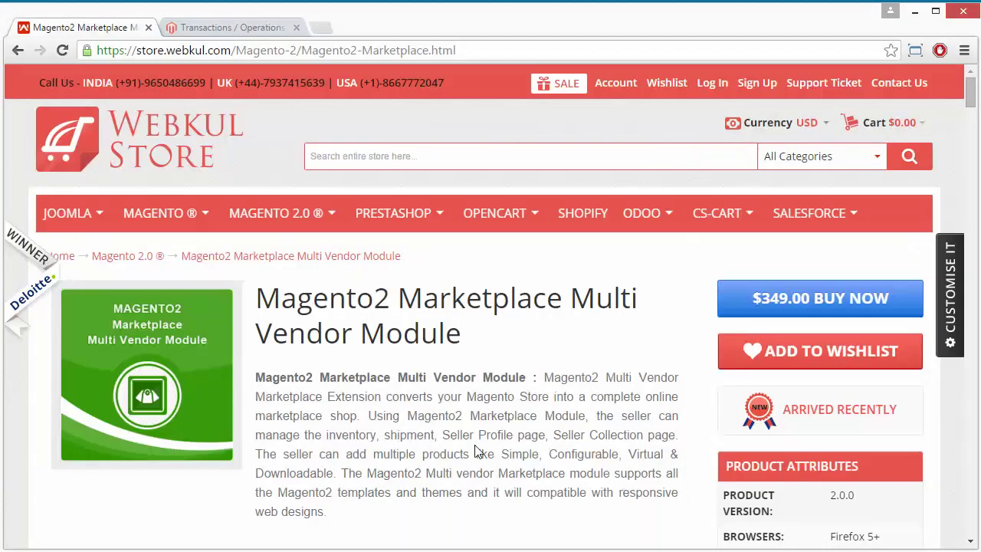